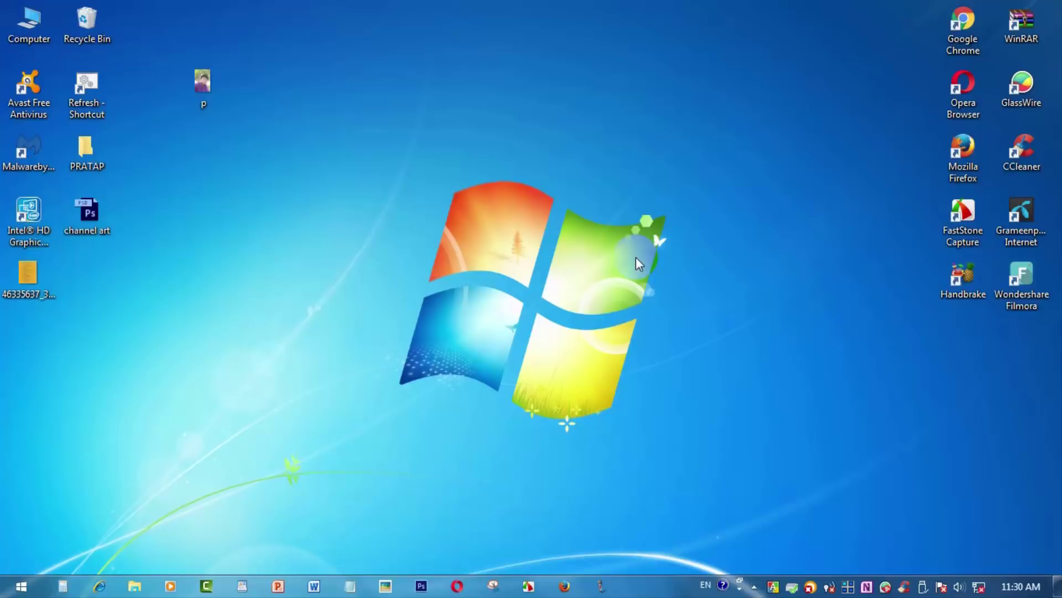
Examine the drives listed in Computer and preview the picture p on the desktop, closing both views.
double_click(29, 25)
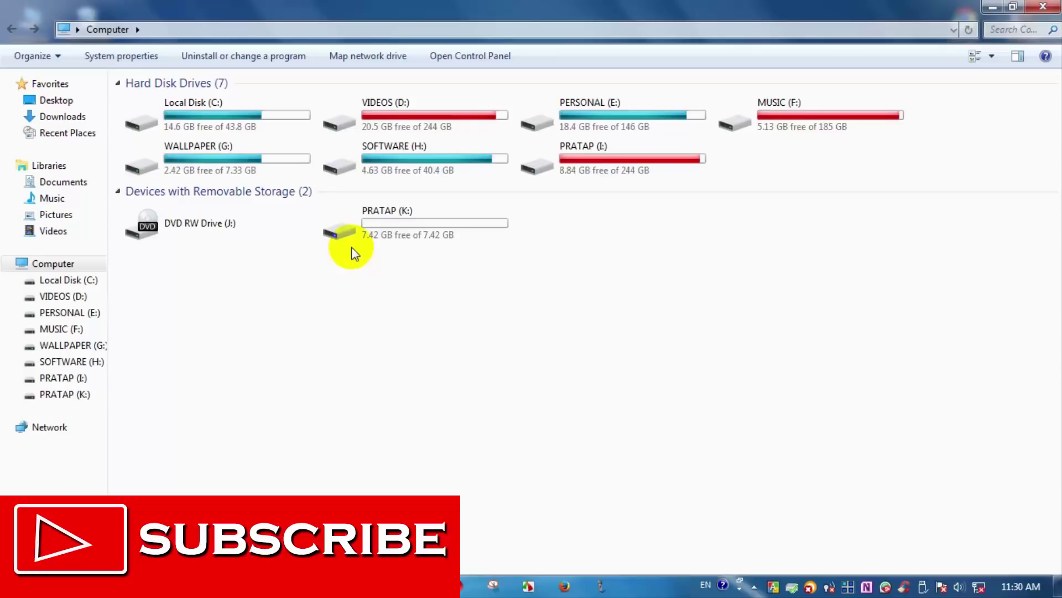
click(1043, 6)
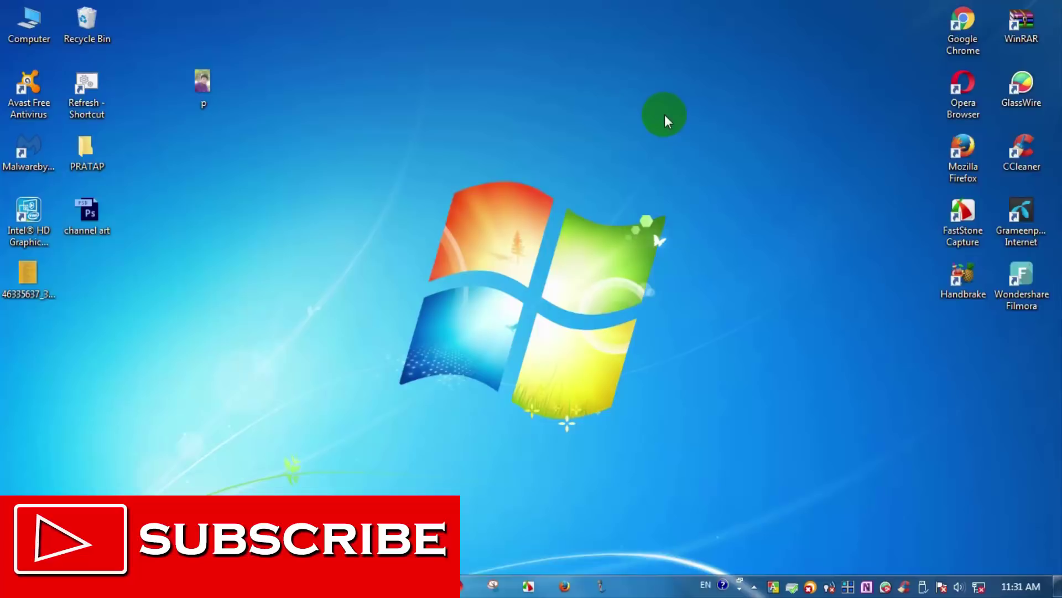
double_click(193, 86)
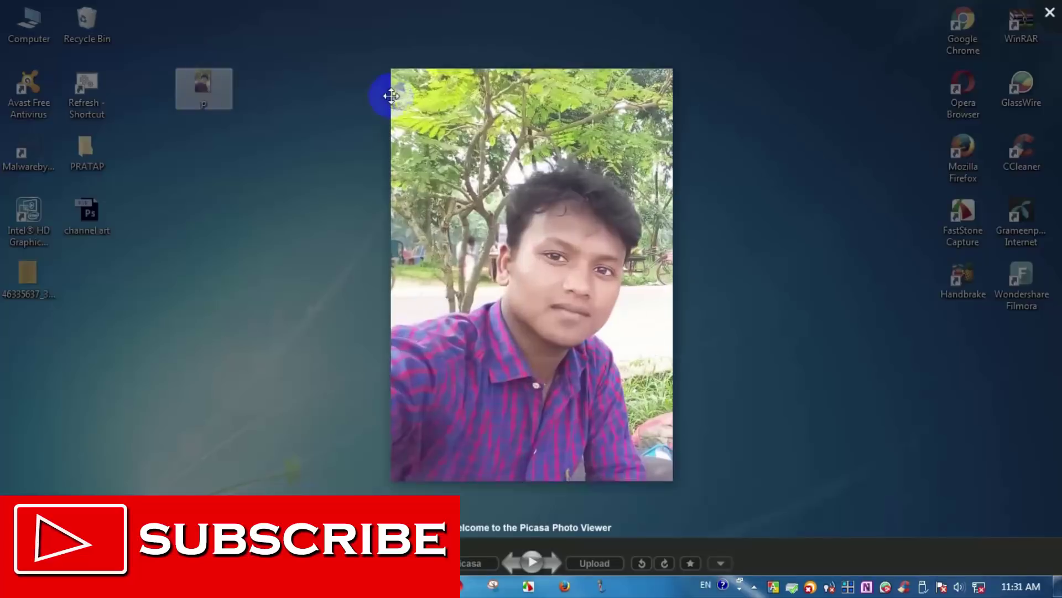
click(1049, 9)
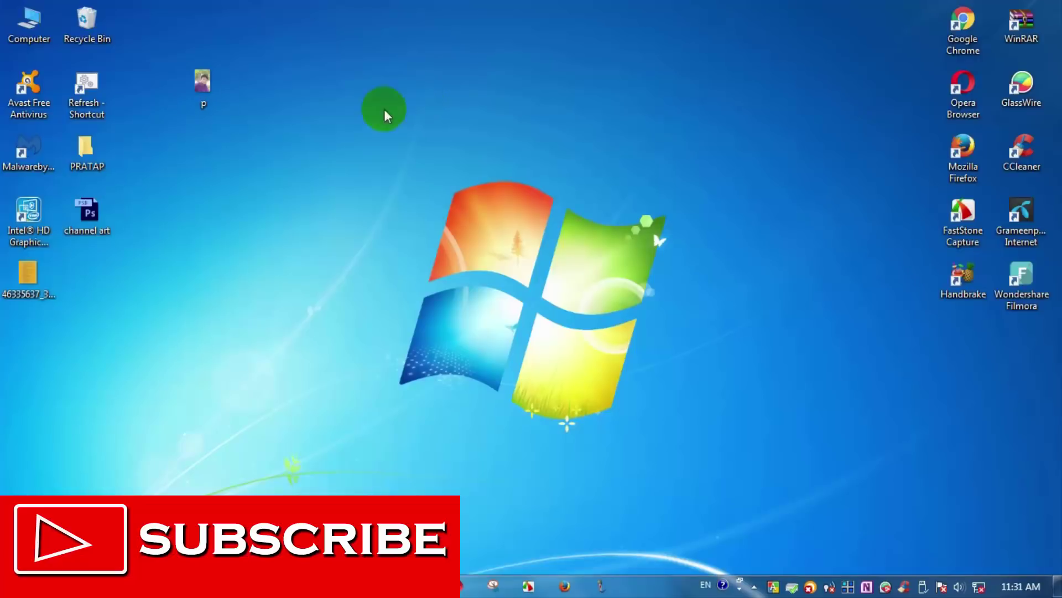
Open the desktop picture p for editing in Paint.
click(205, 80)
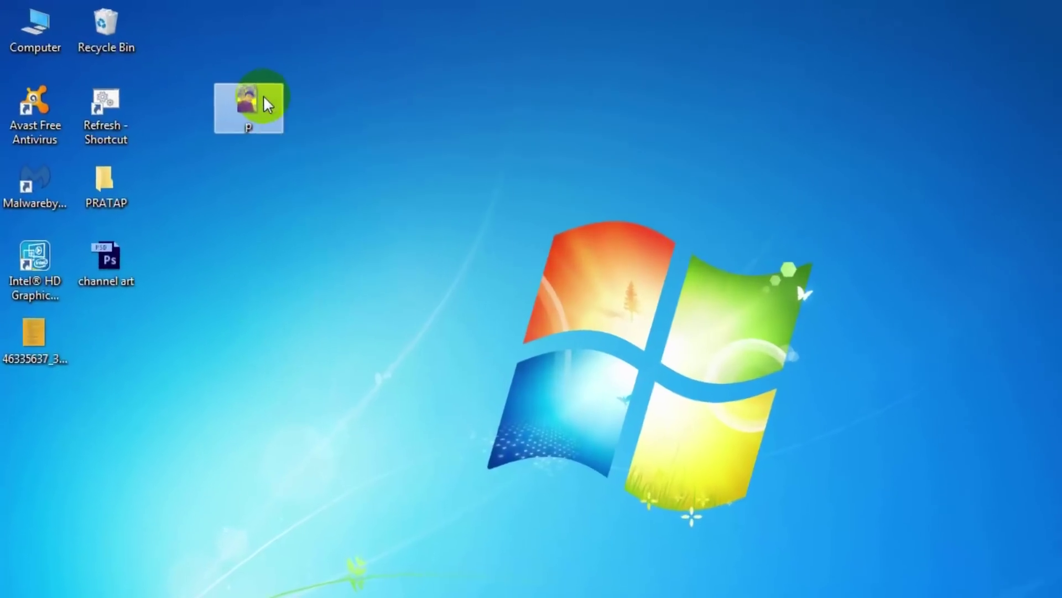
right_click(216, 79)
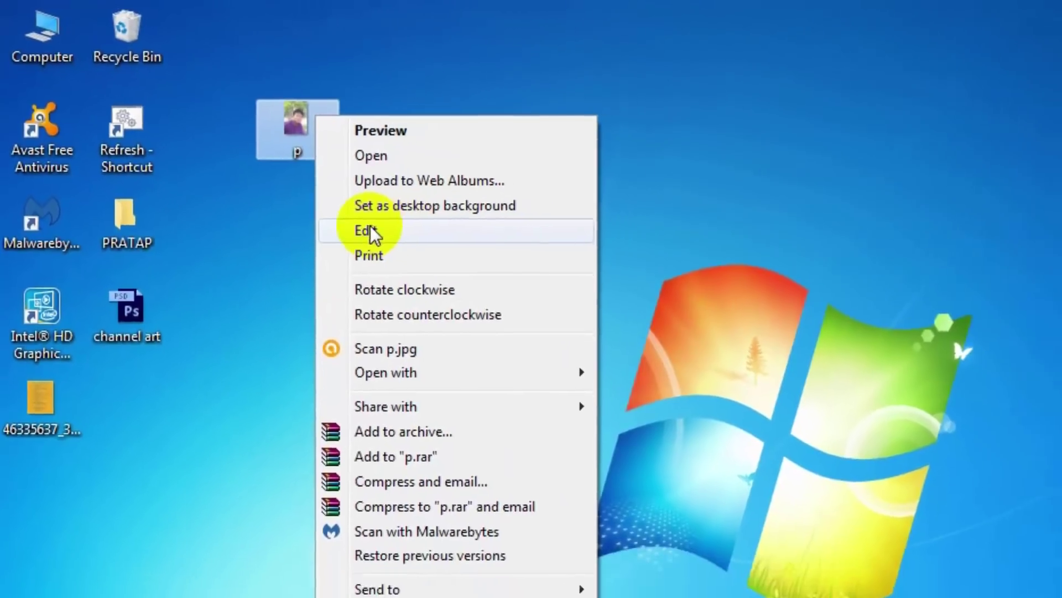
click(431, 253)
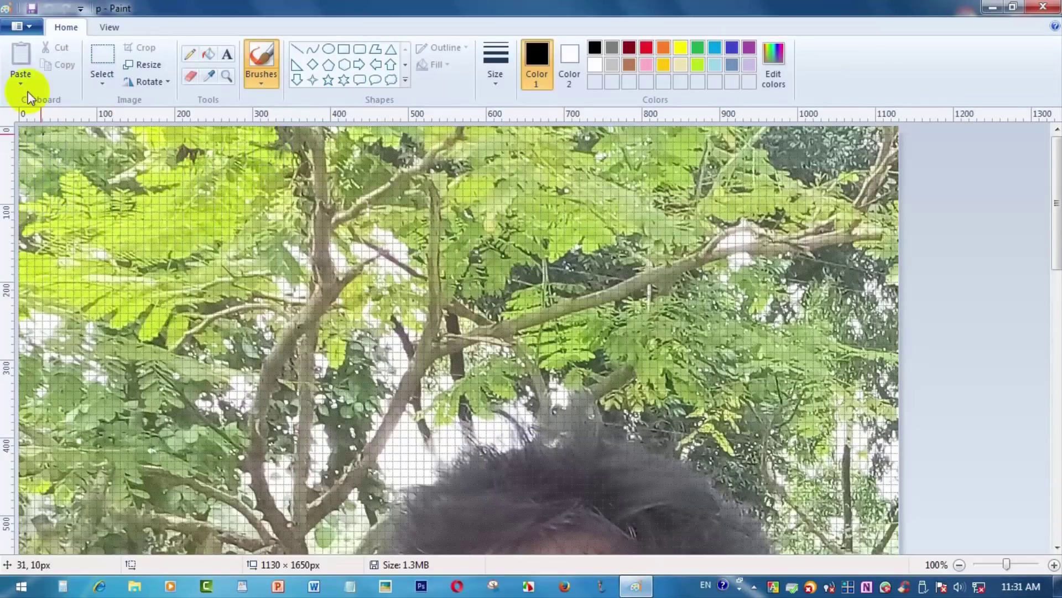
Save the picture to the Desktop as a 24-bit bitmap named pk and close Paint.
click(33, 28)
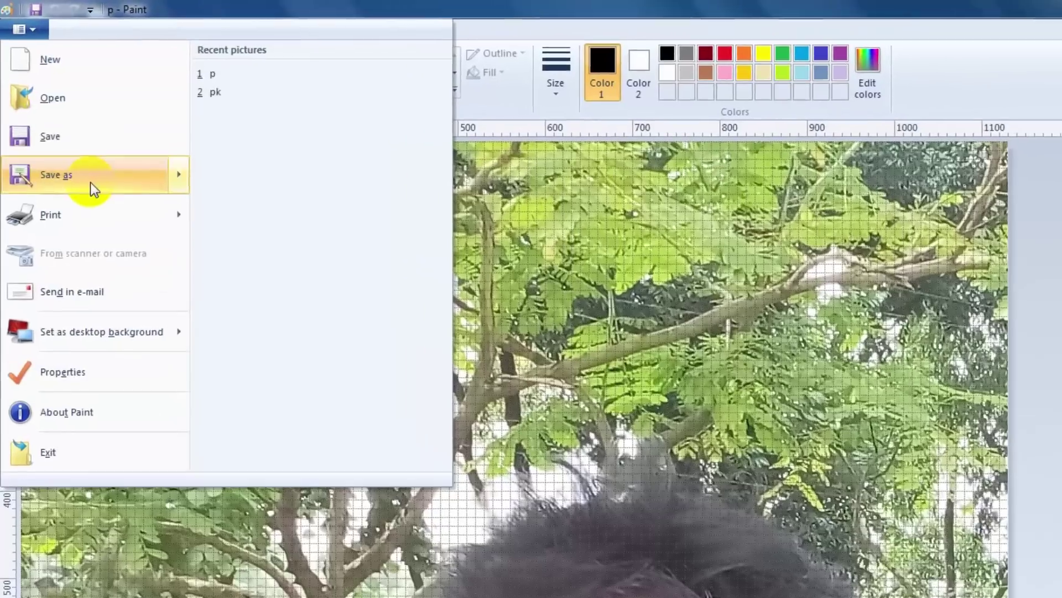
mouse_move(83, 162)
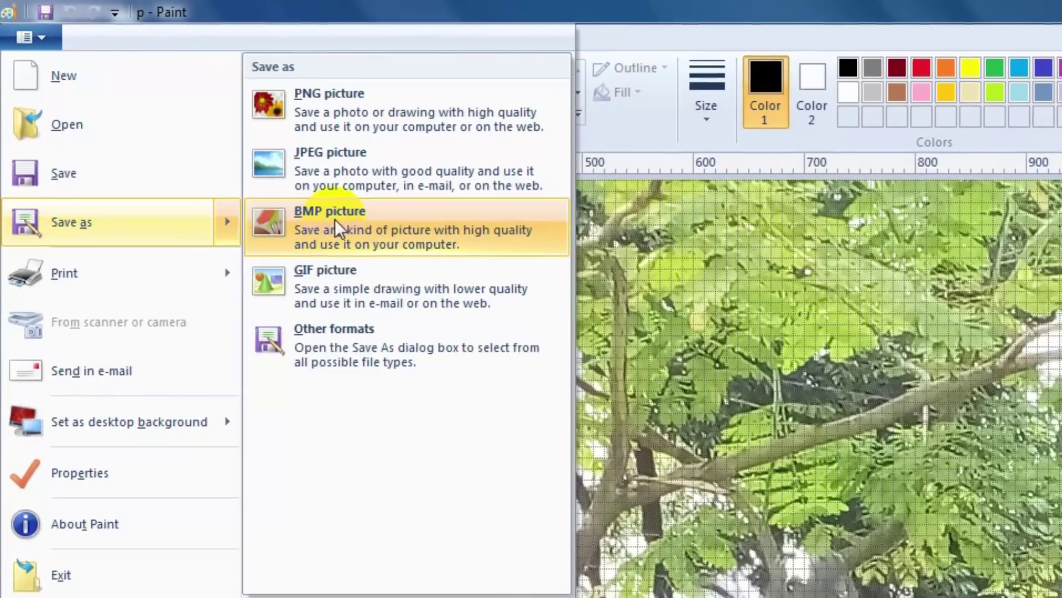
click(342, 224)
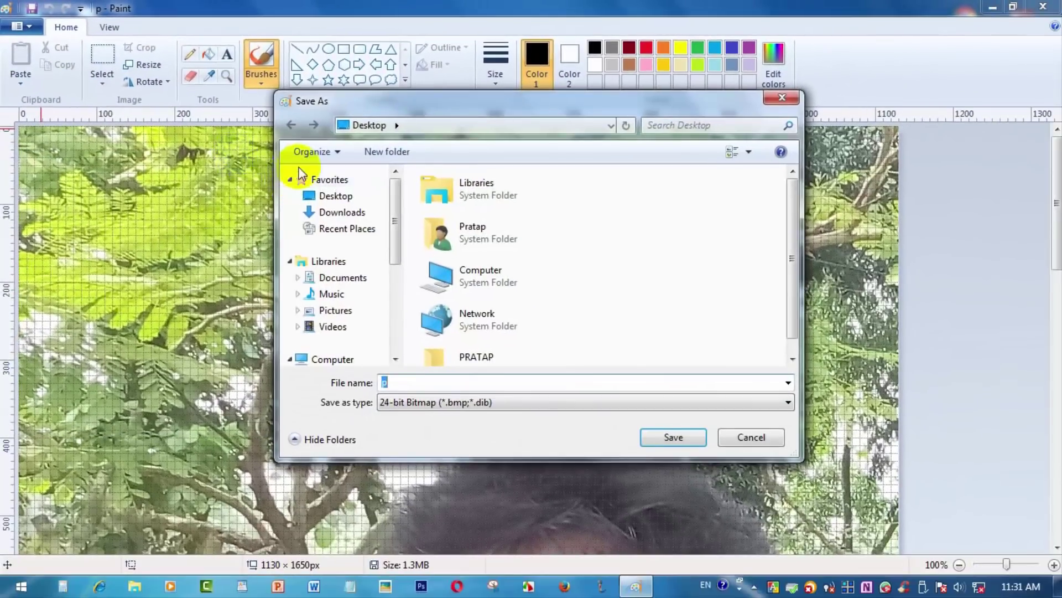
click(332, 195)
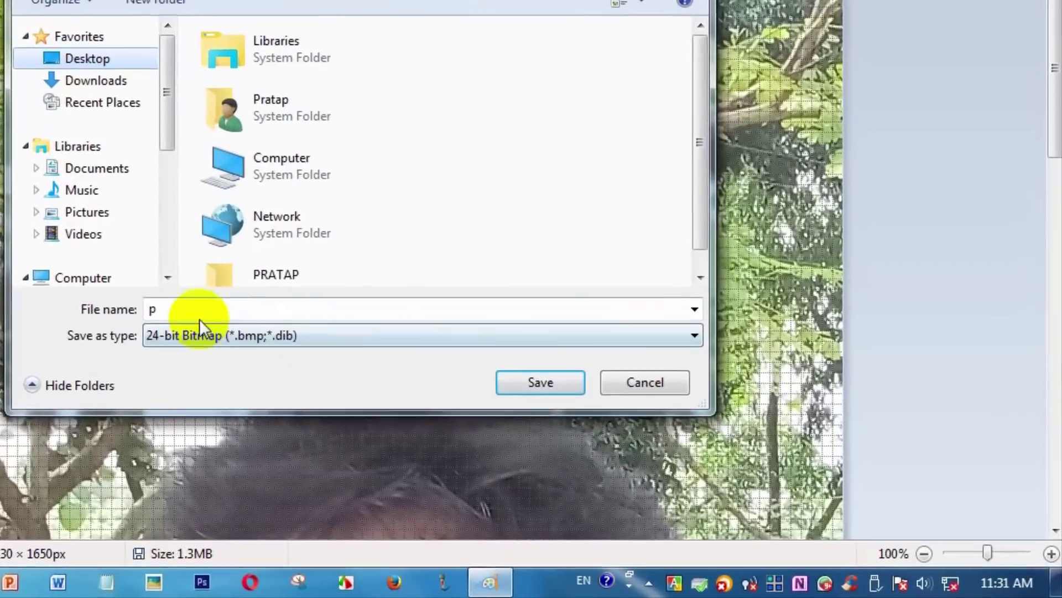
double_click(197, 309)
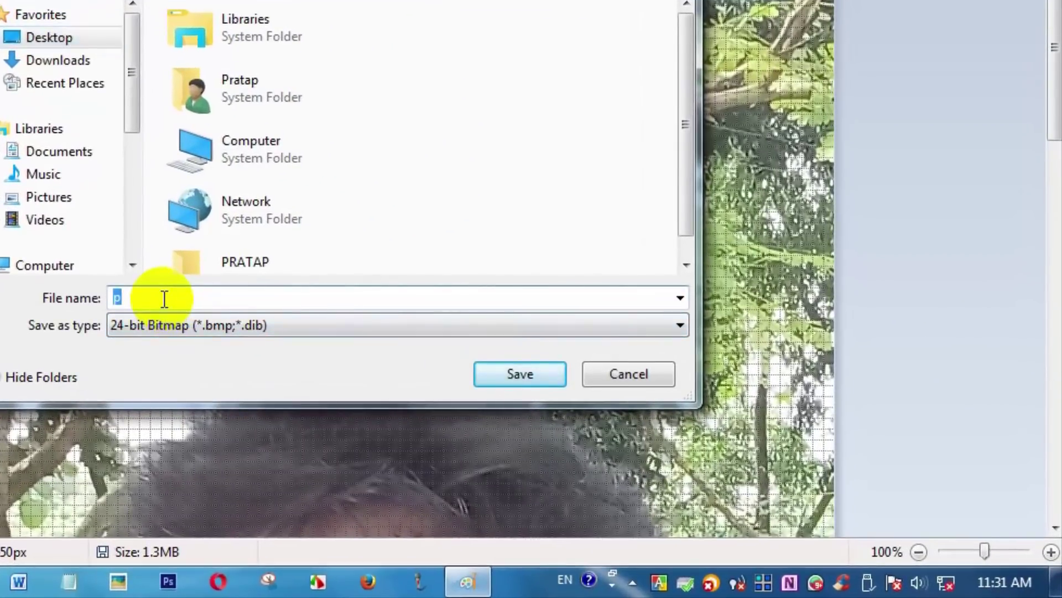
text(pk)
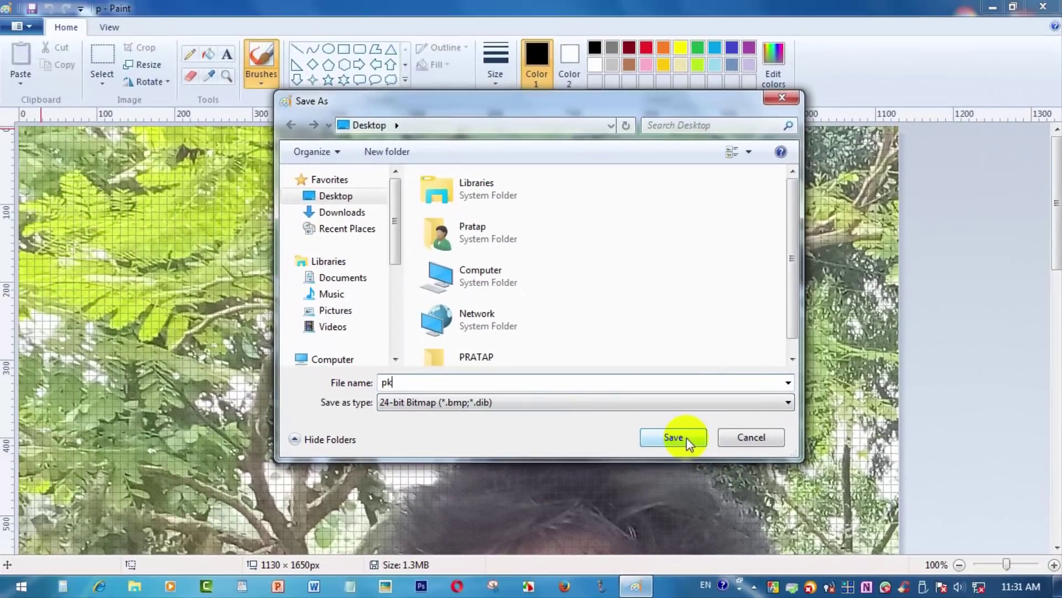
click(674, 437)
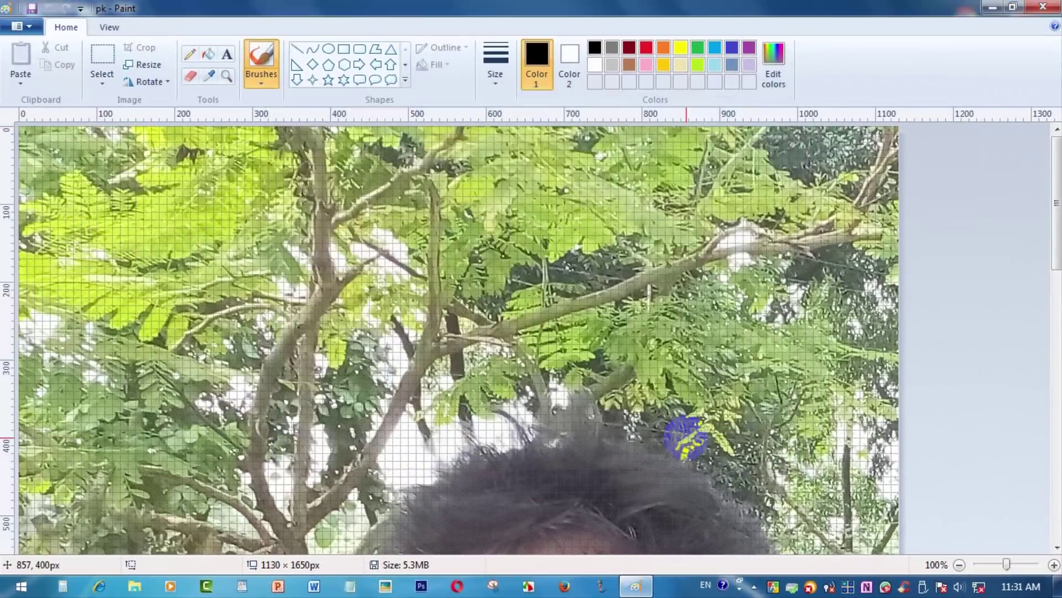
click(1043, 6)
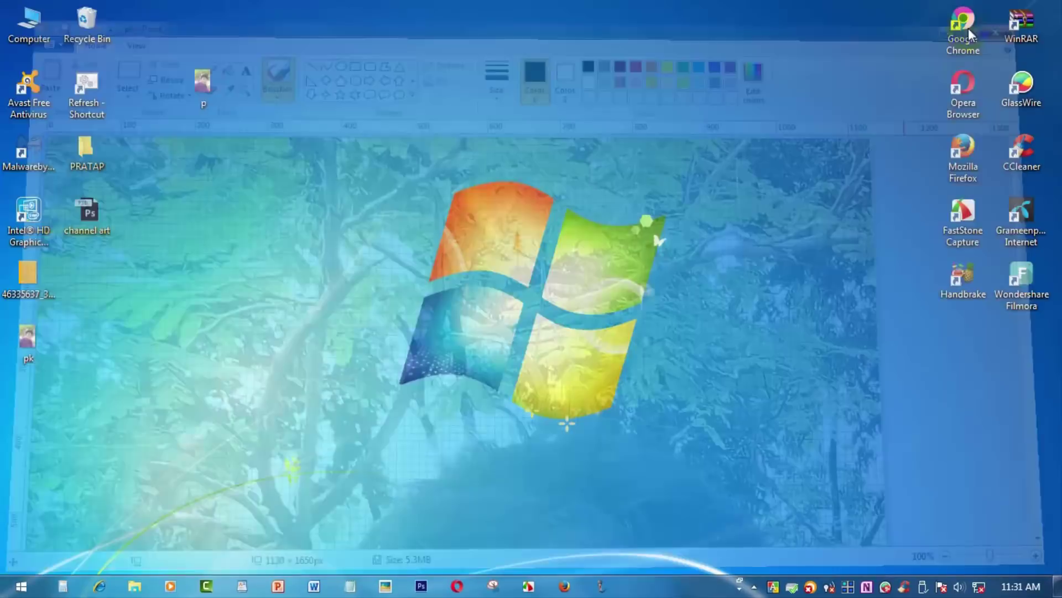
Delete the original picture p from the desktop and move the picture pk into its place.
click(211, 84)
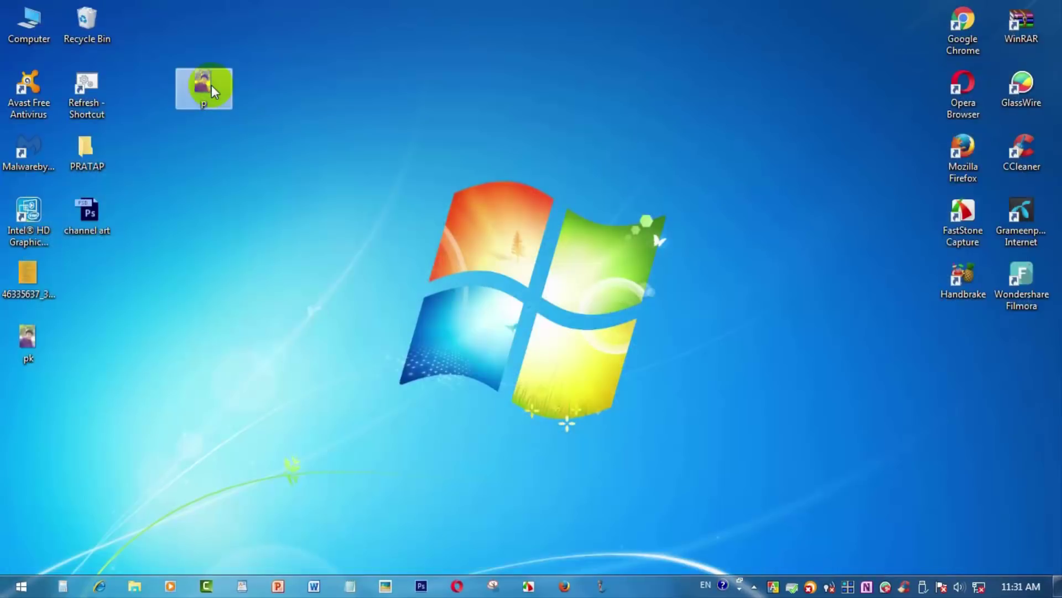
key(Delete)
key(Return)
drag(25, 343, 210, 119)
Check the file type of the picture pk in its properties.
right_click(204, 92)
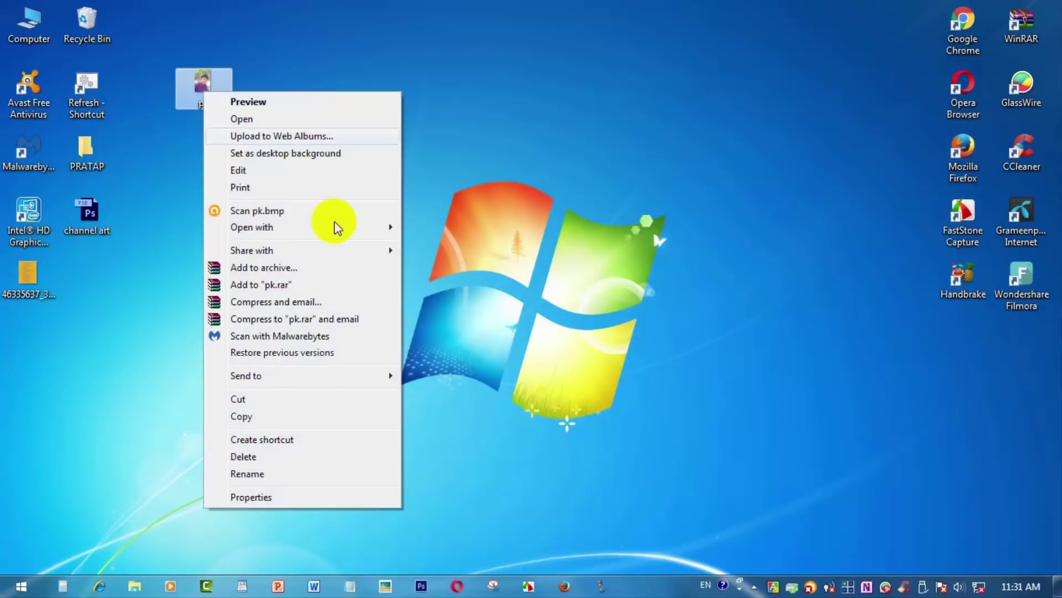
click(251, 498)
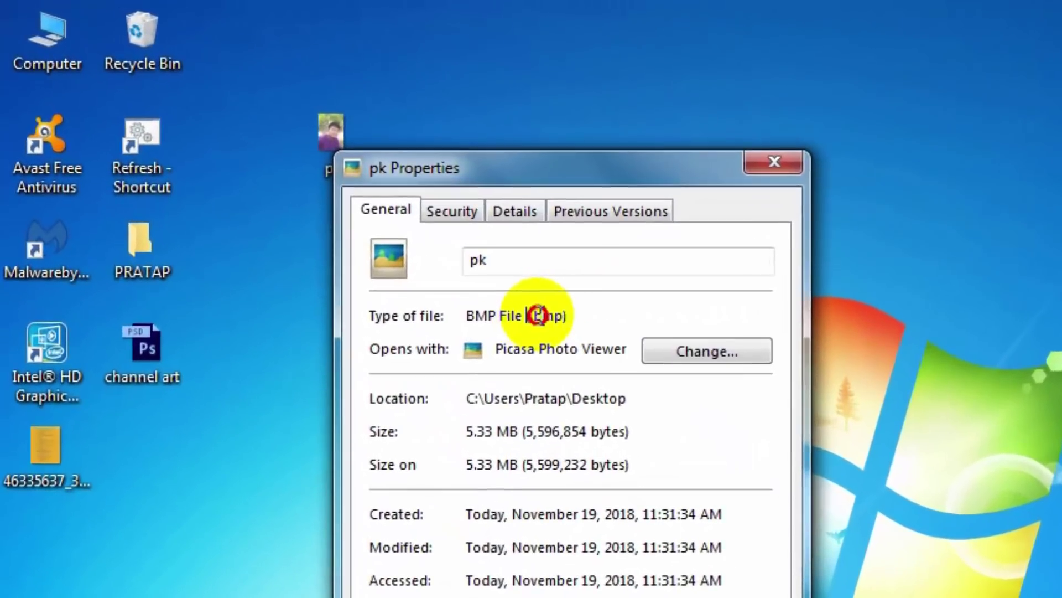
double_click(338, 197)
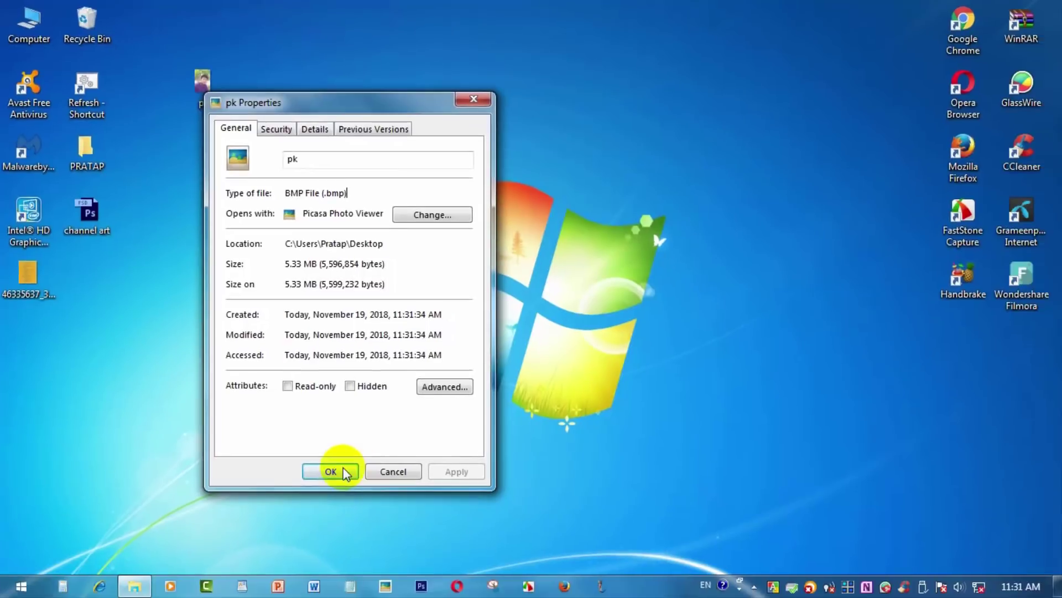
click(339, 470)
right_click(343, 197)
click(390, 239)
right_click(343, 80)
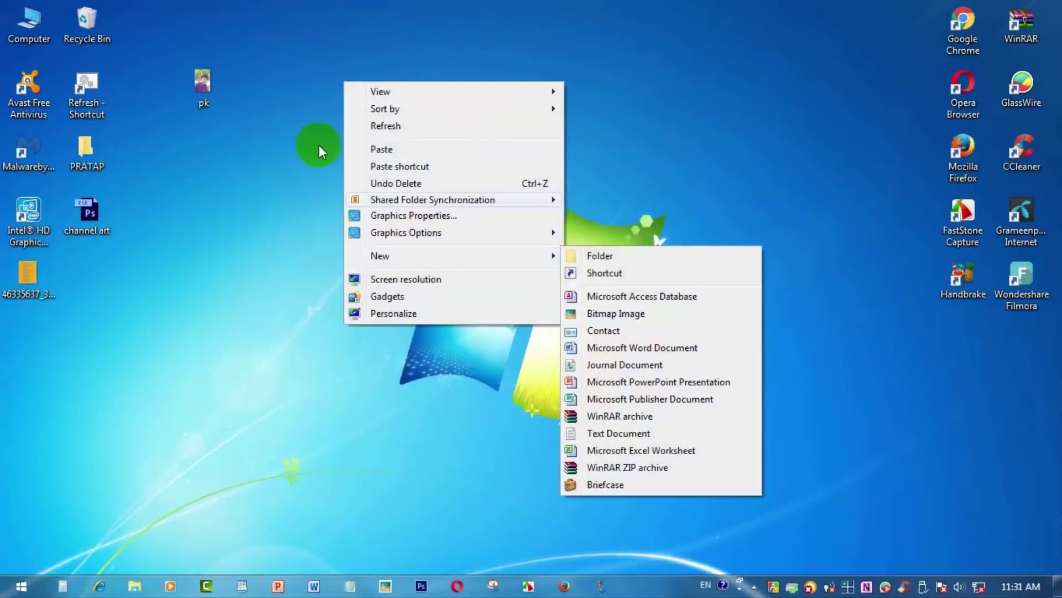
right_click(309, 120)
click(350, 166)
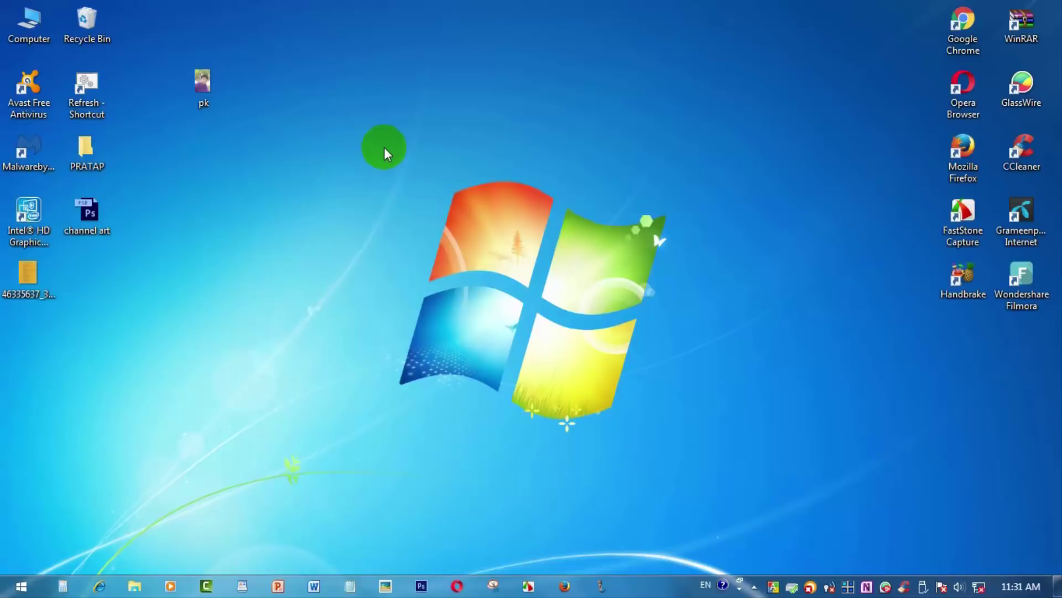
Create a new text document on the desktop, keeping its default name.
right_click(353, 83)
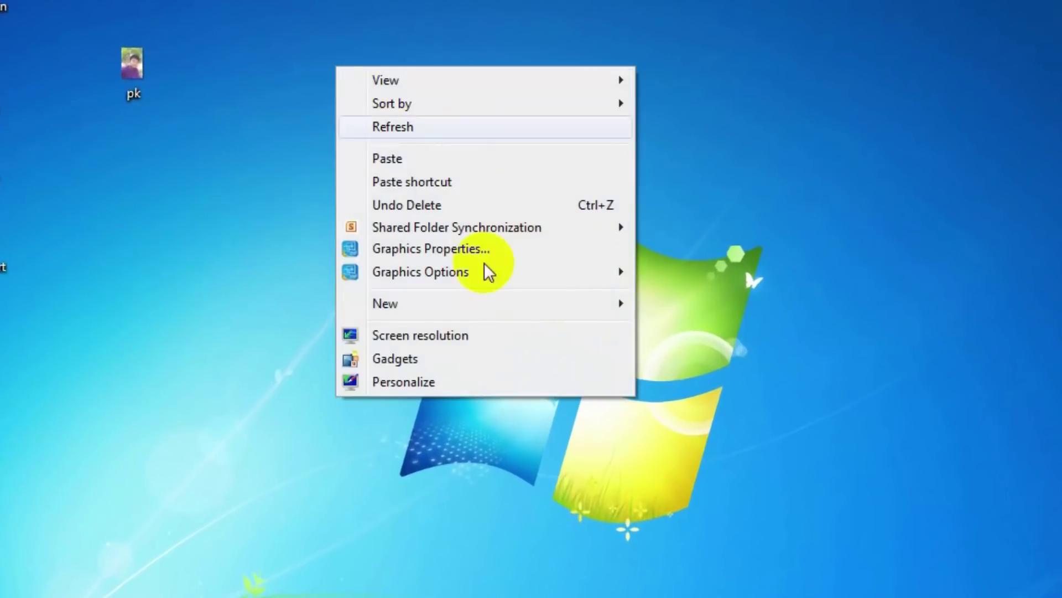
mouse_move(420, 303)
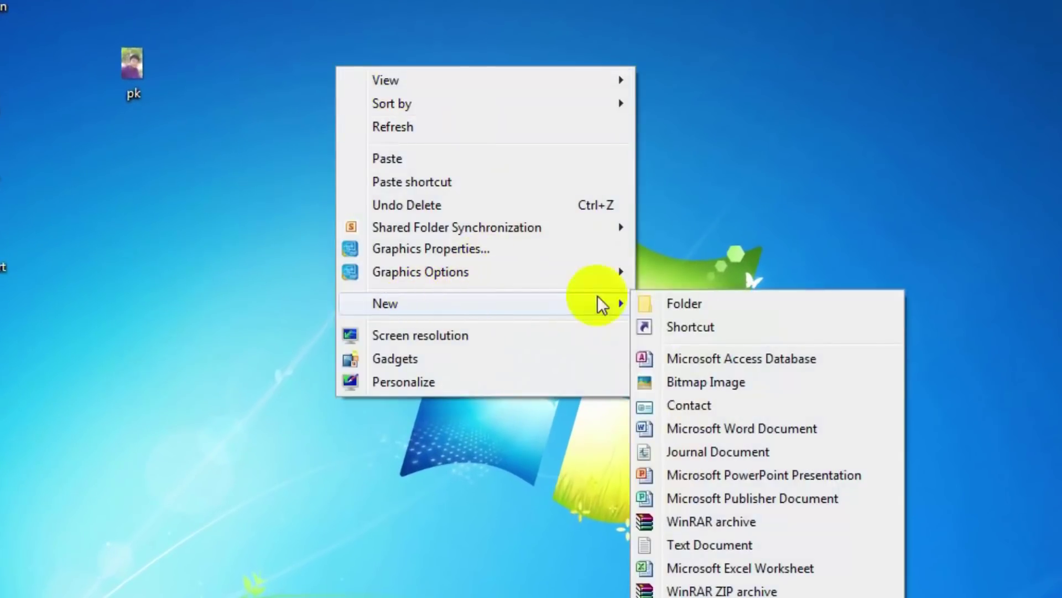
click(692, 545)
click(508, 161)
Open the new text document and write the lines "[autorun]" and "icon = pk.bmp".
click(373, 72)
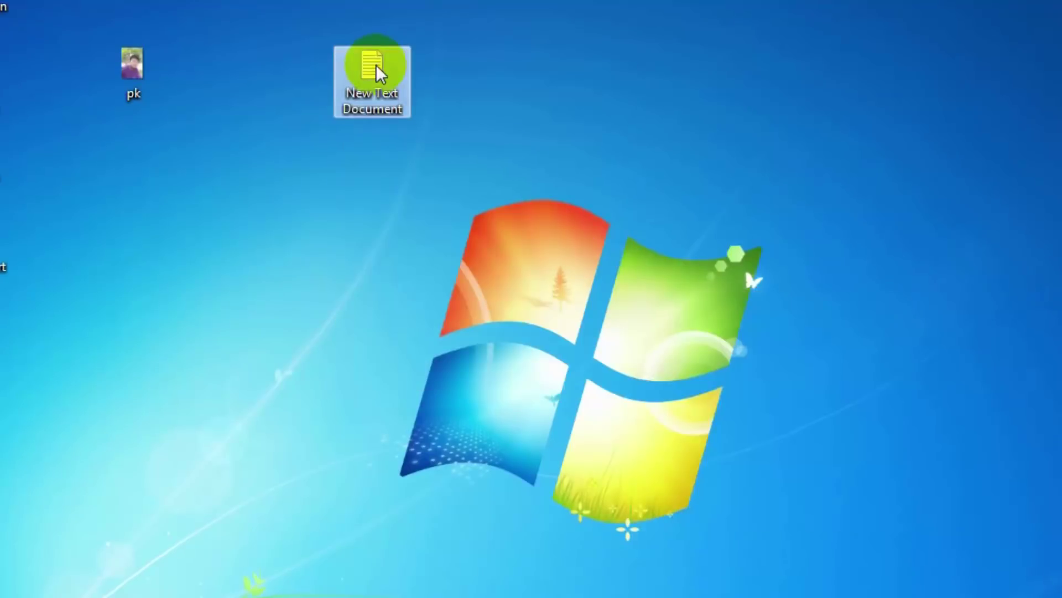
double_click(375, 71)
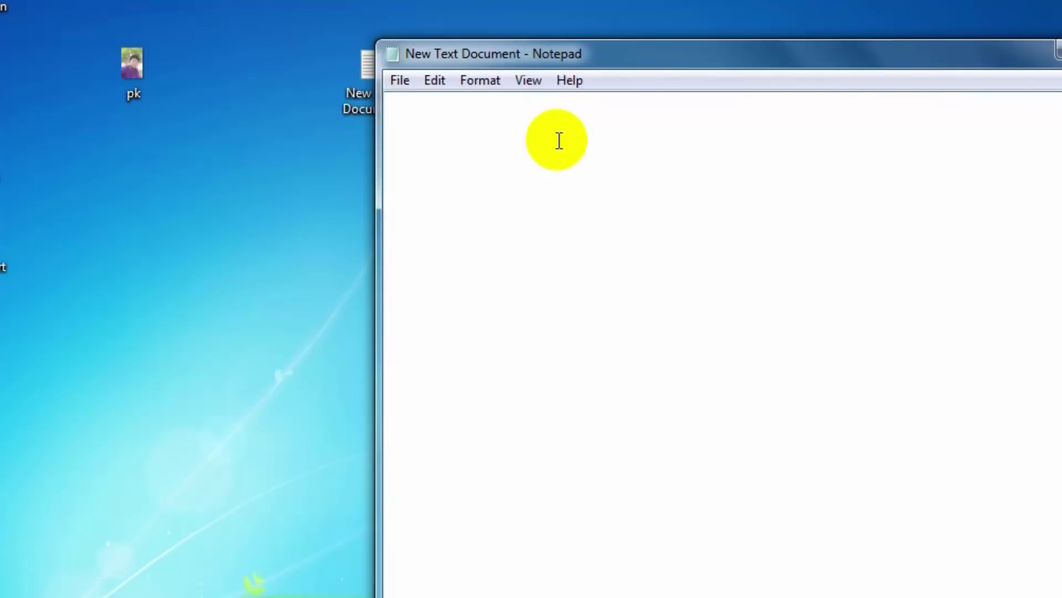
text([autorun)
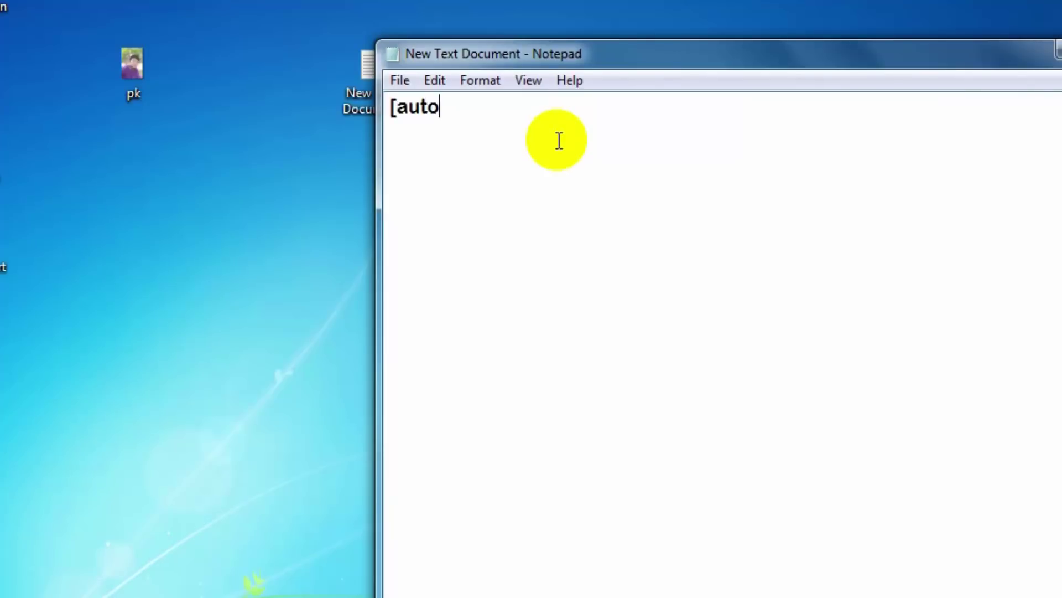
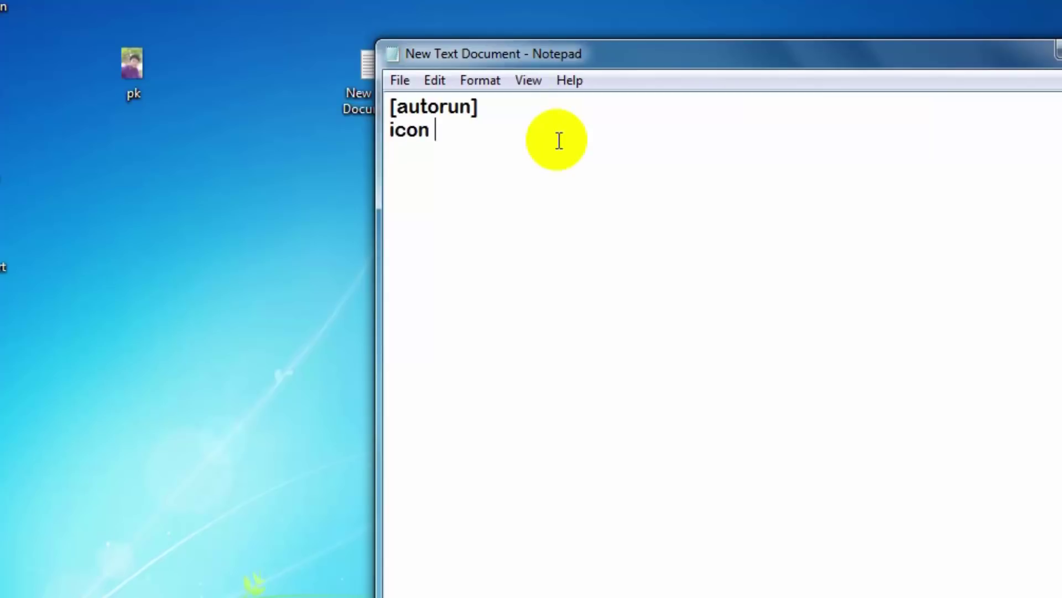
text(= pk)
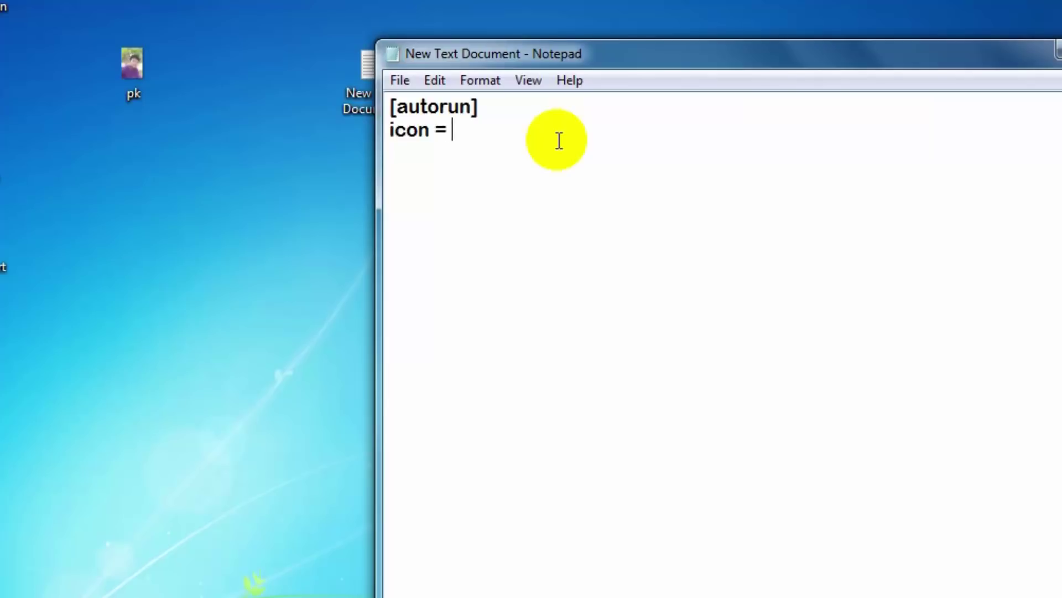
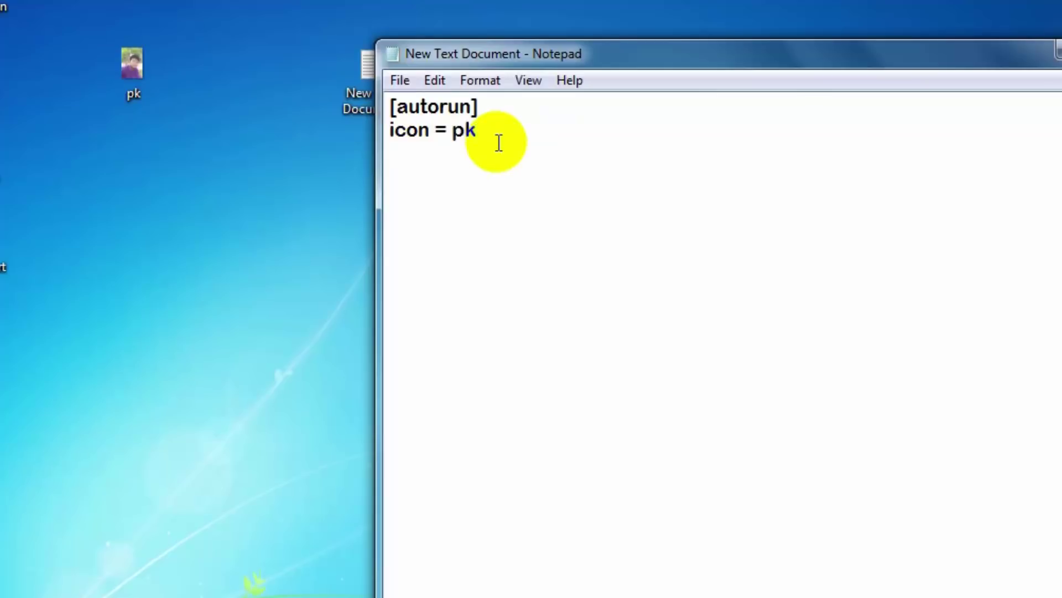
right_click(133, 71)
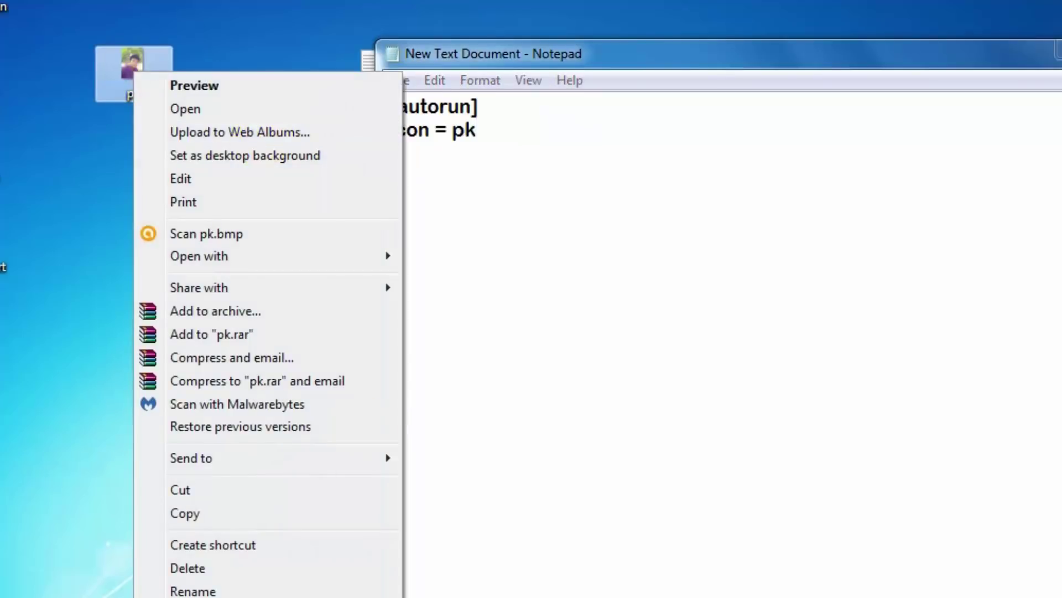
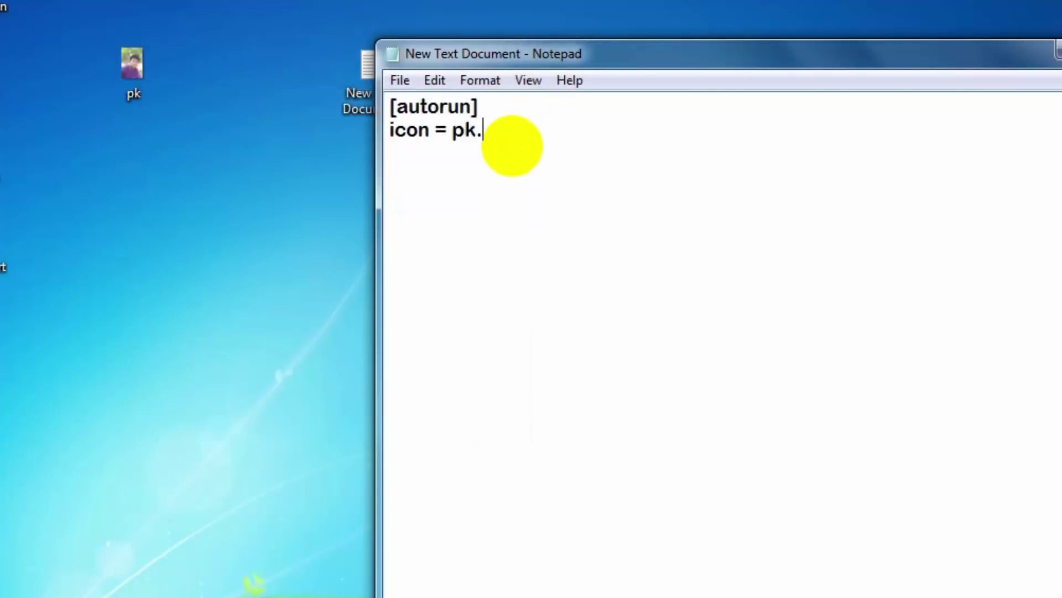
text(bmp)
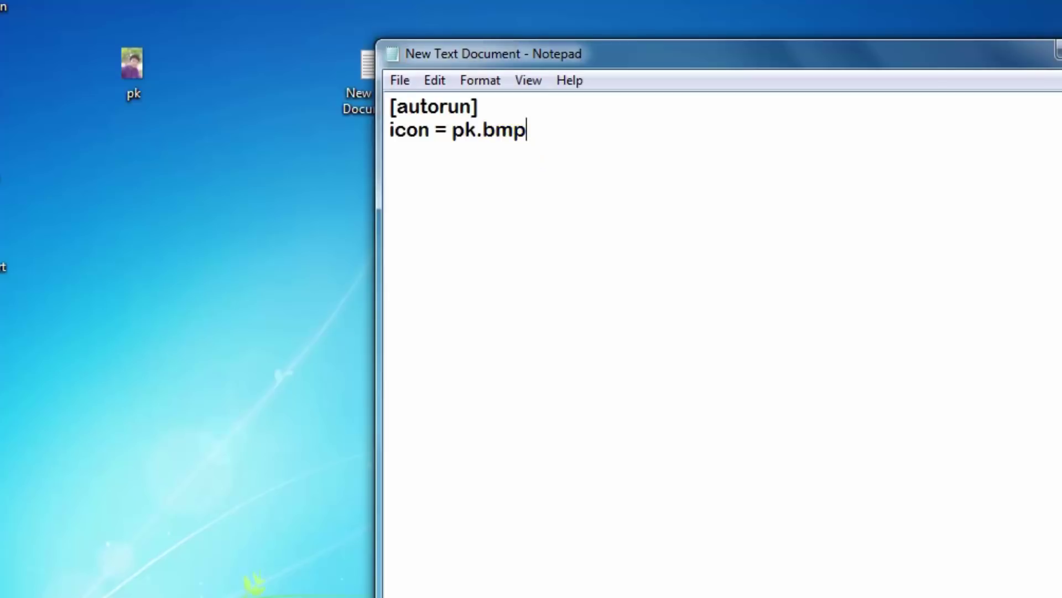
Save the text document to the desktop under the name autorun.inf and close it.
click(394, 84)
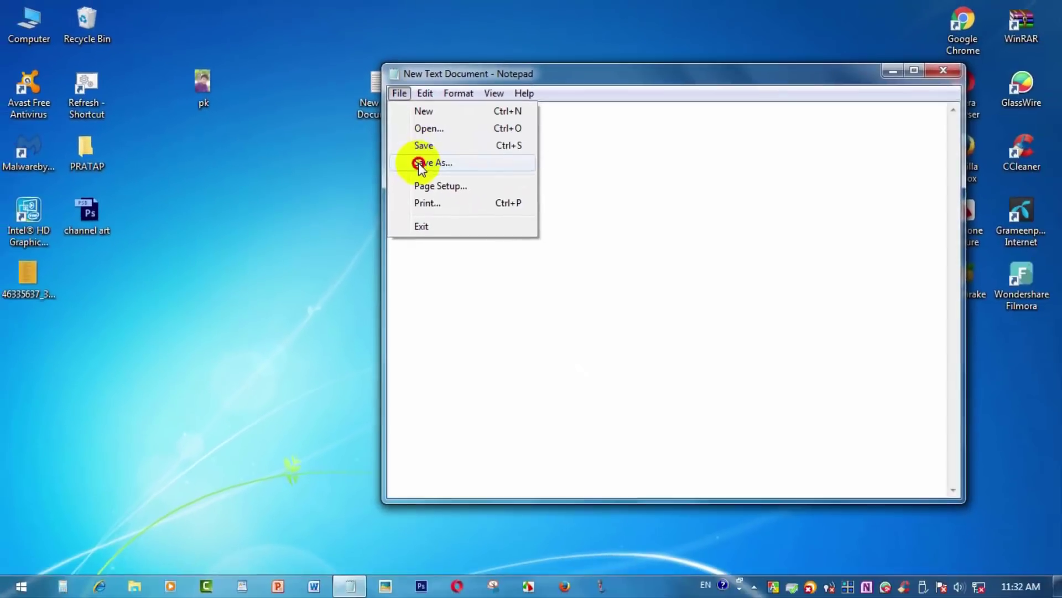
click(420, 163)
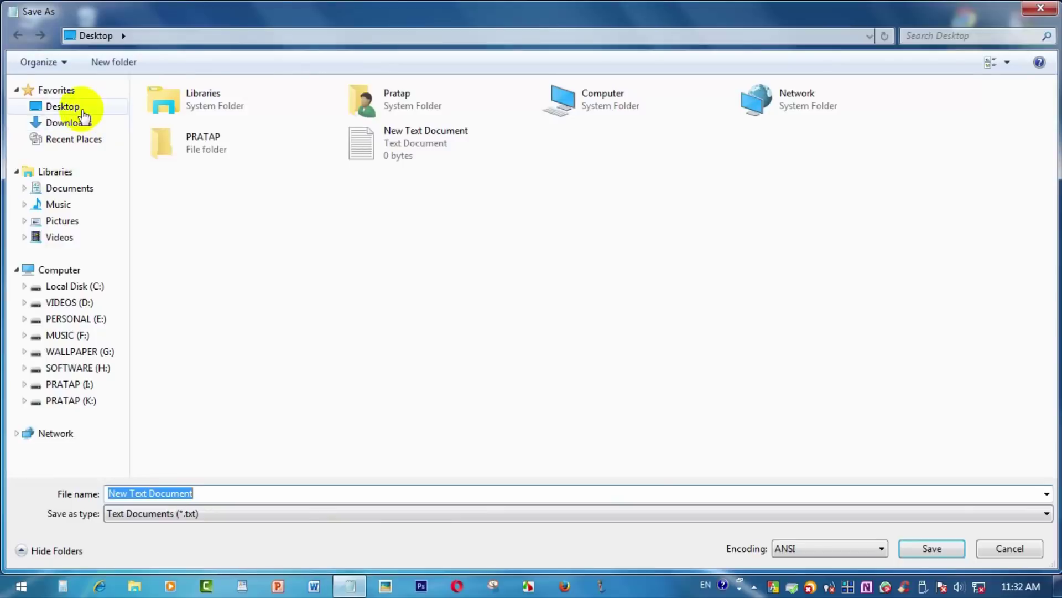
click(321, 448)
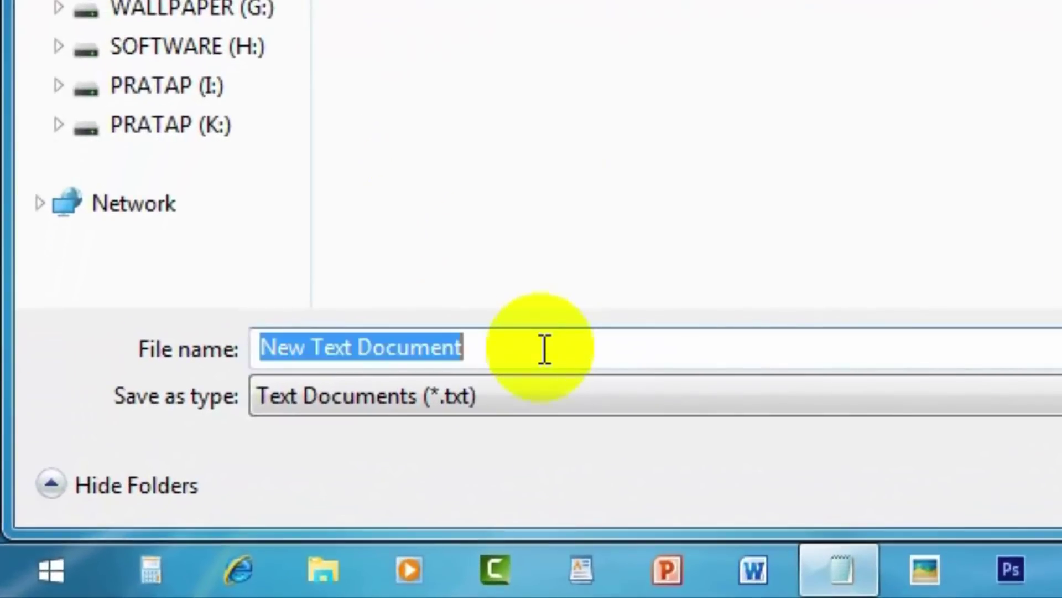
text(a)
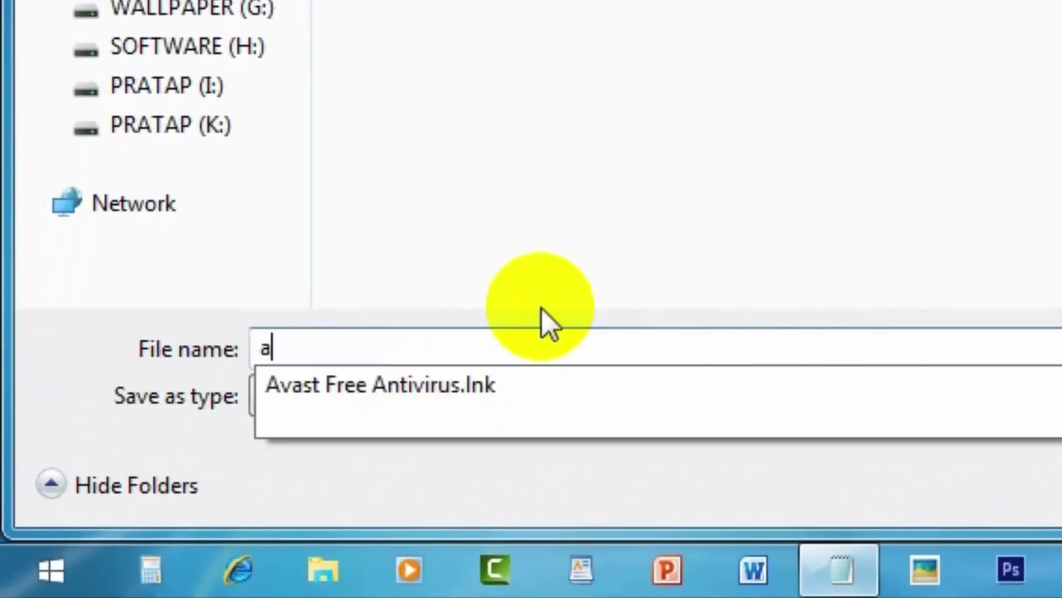
text(uto)
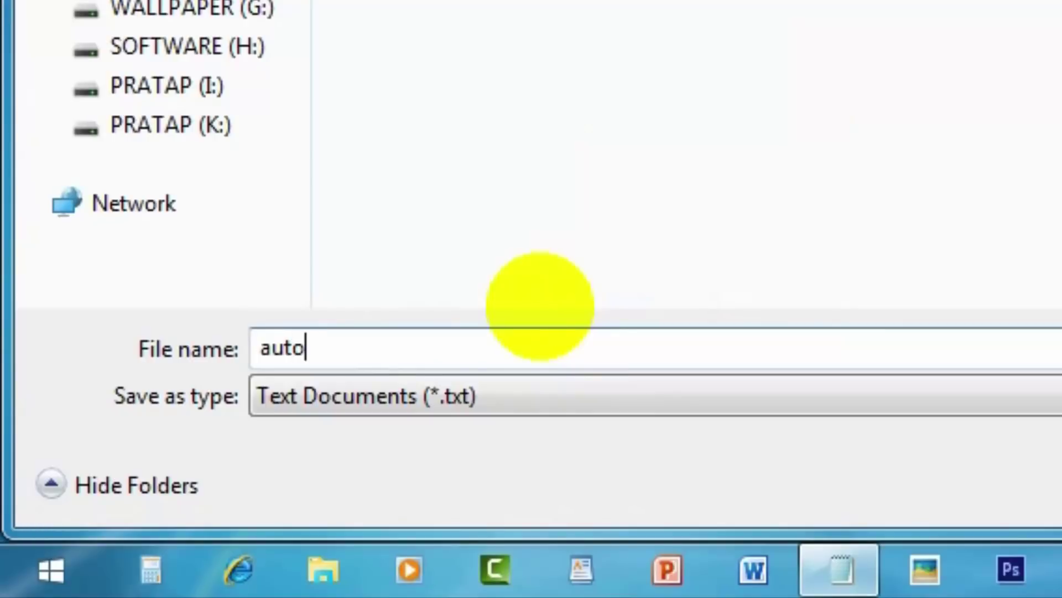
text(run.in)
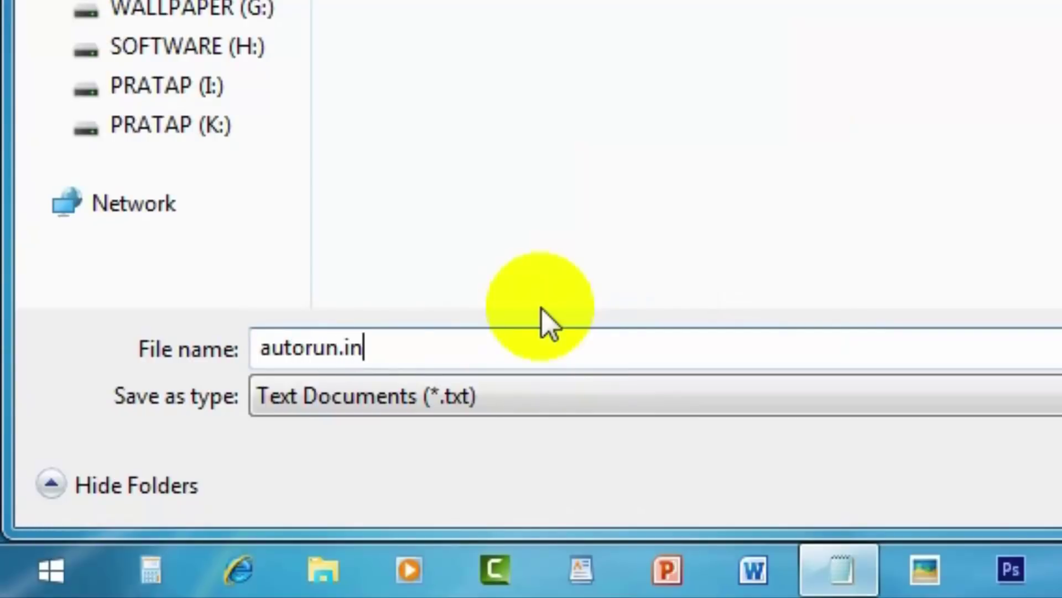
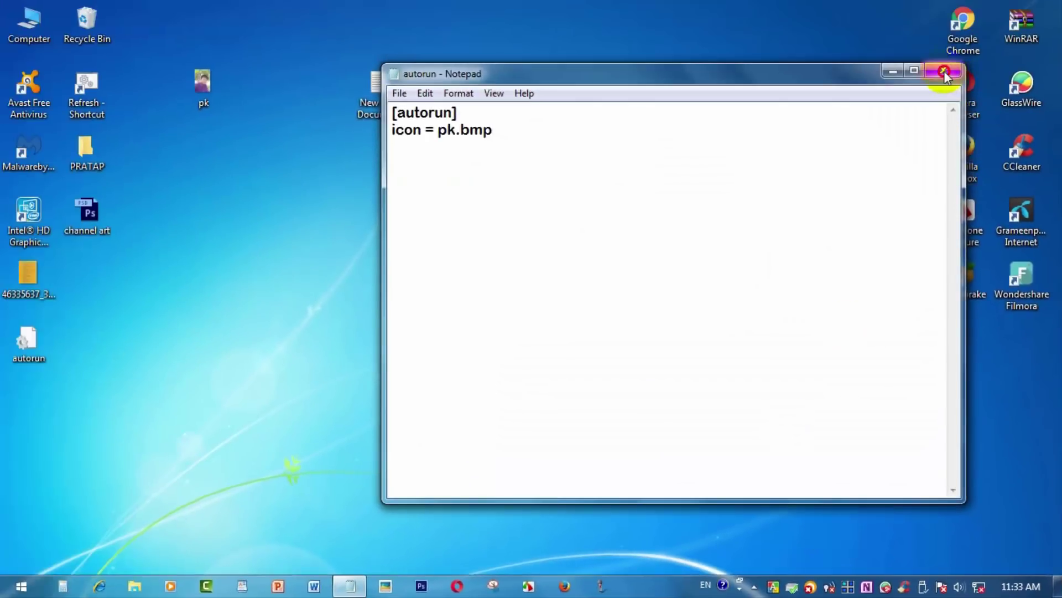
click(943, 70)
Move the autorun file directly below the picture pk on the desktop and refresh the desktop.
drag(29, 340, 204, 132)
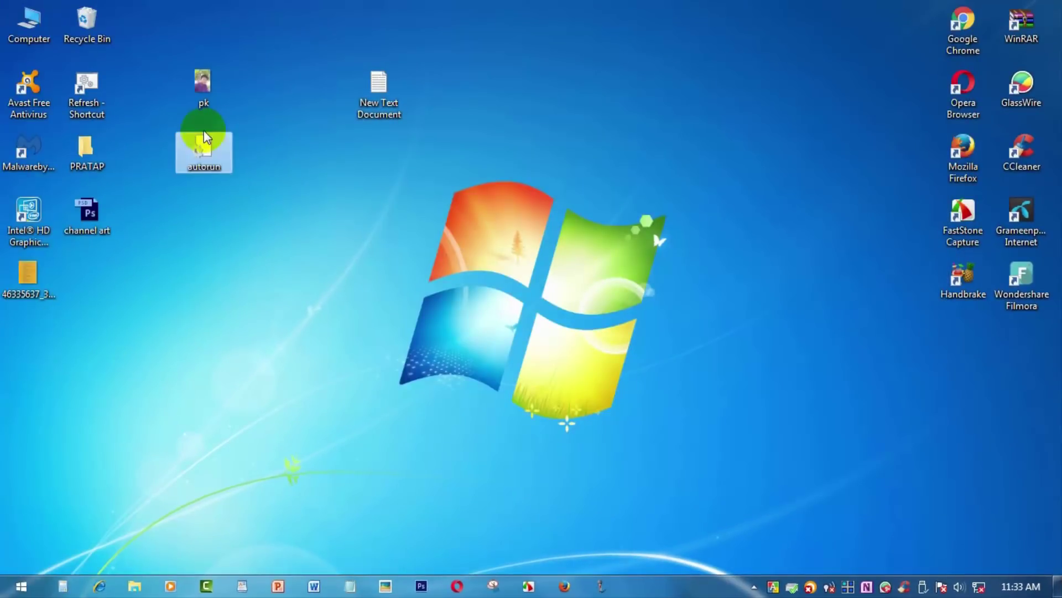
right_click(260, 118)
click(302, 162)
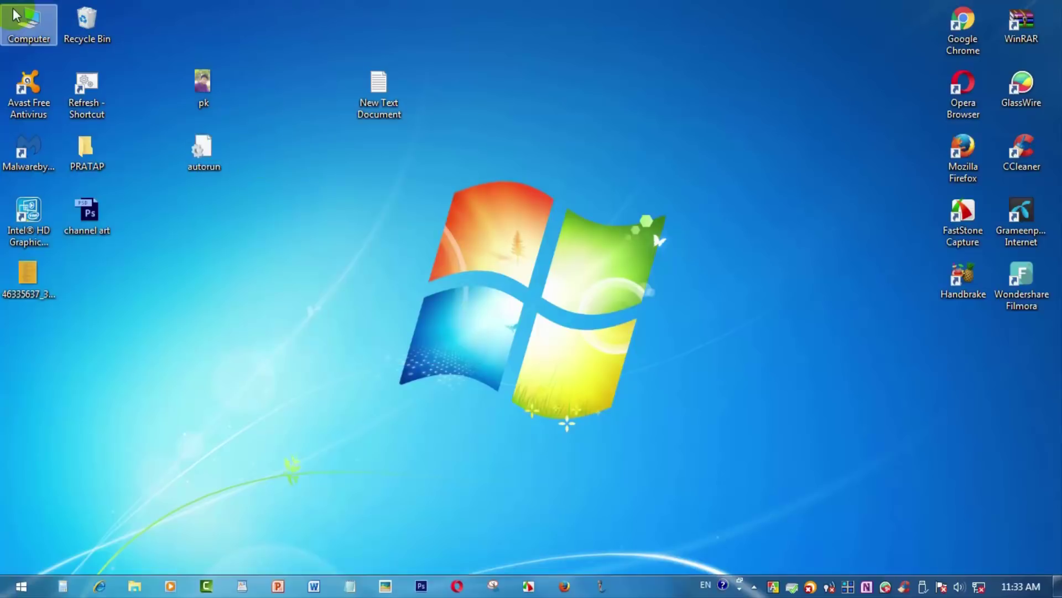
Look into the removable drive K: and close the file window.
double_click(28, 25)
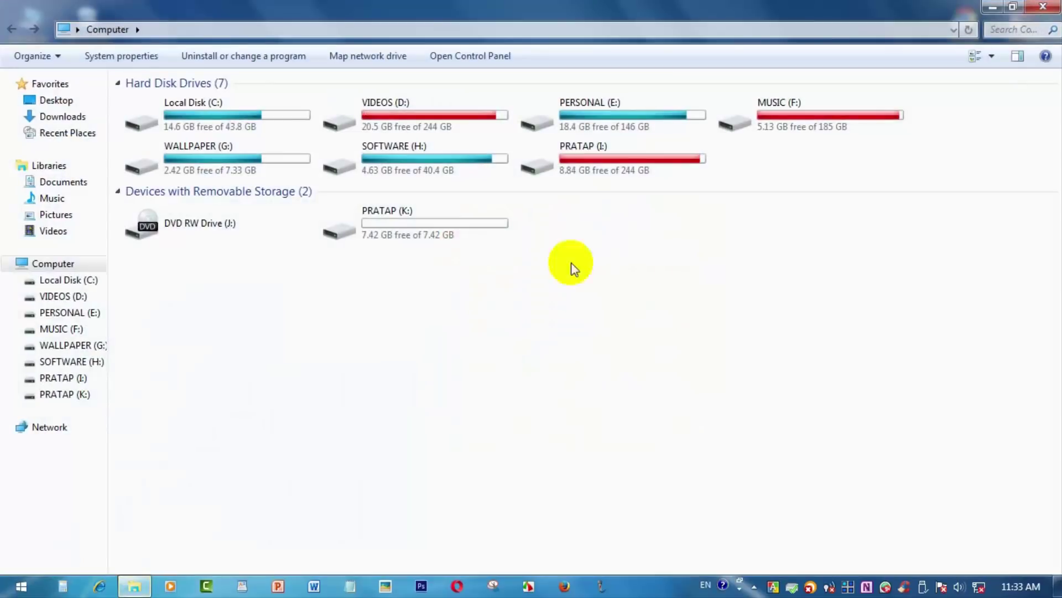
double_click(466, 219)
click(6, 32)
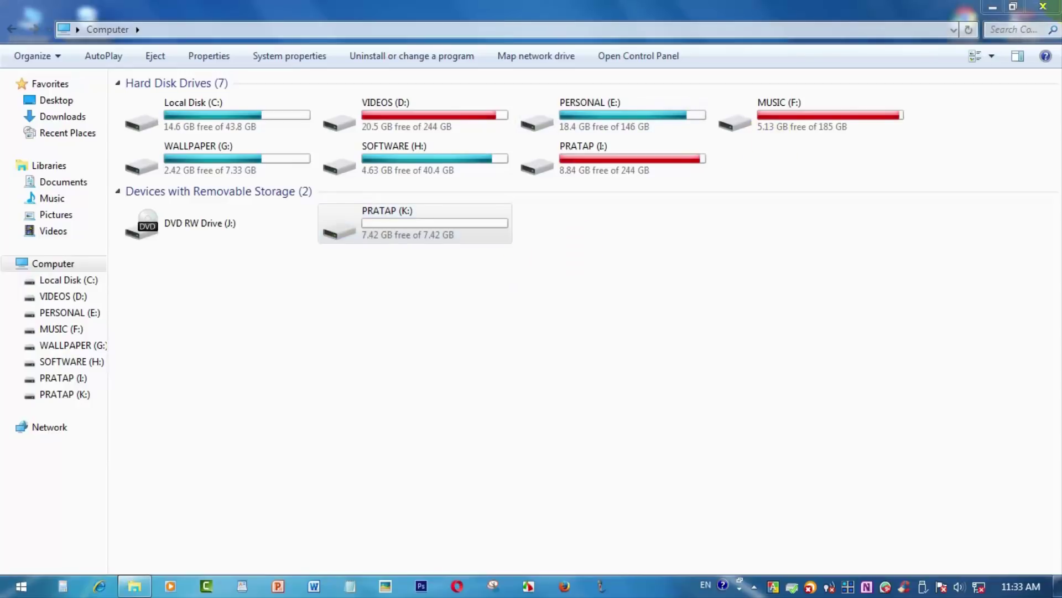
click(1042, 7)
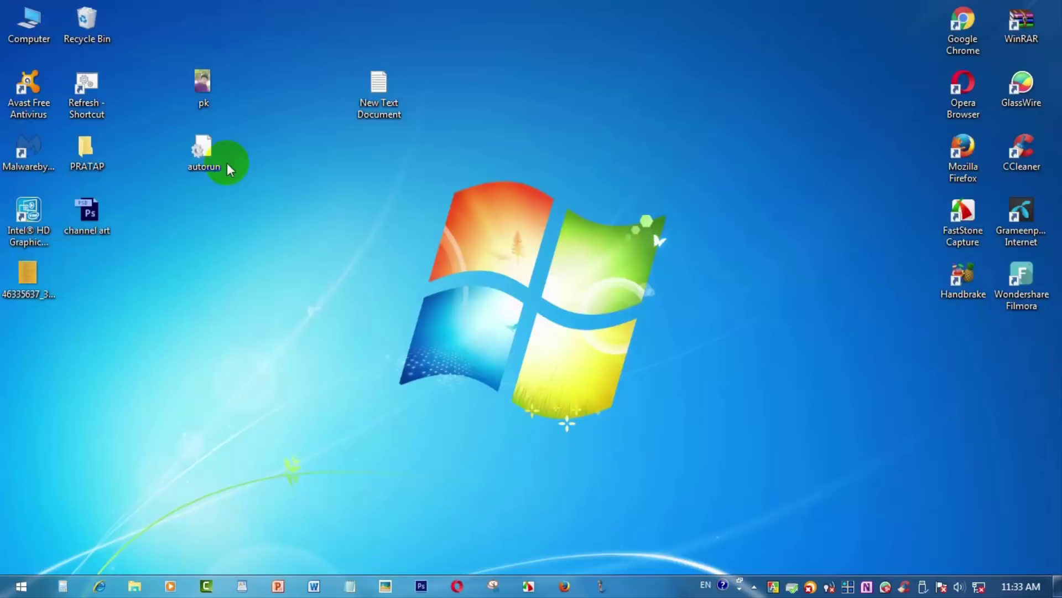
Copy the picture pk and the autorun file from the desktop to the removable drive K: and refresh its folder.
drag(209, 196, 211, 64)
right_click(208, 88)
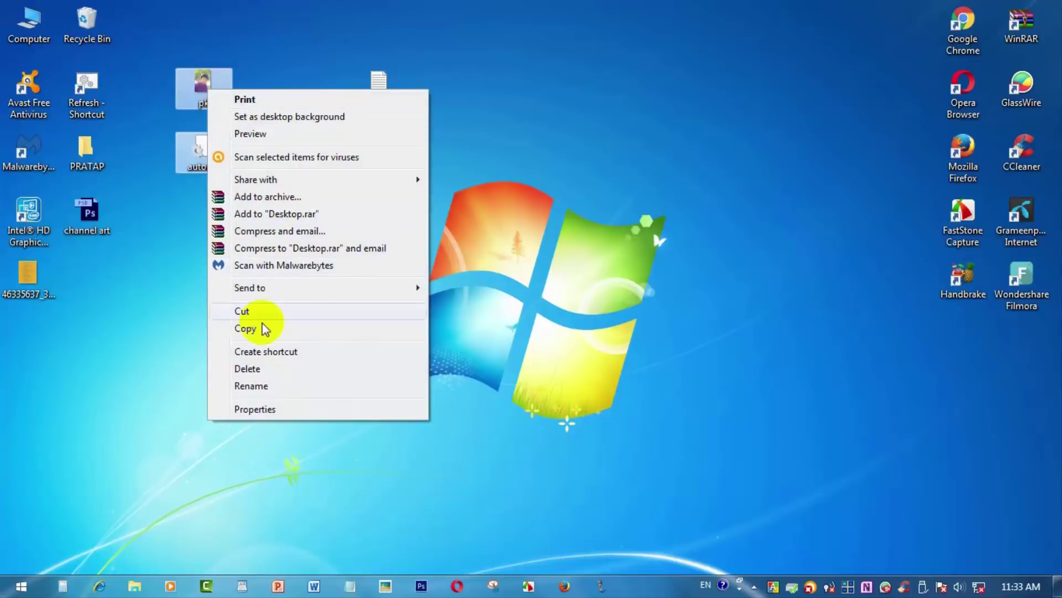
click(266, 326)
double_click(21, 28)
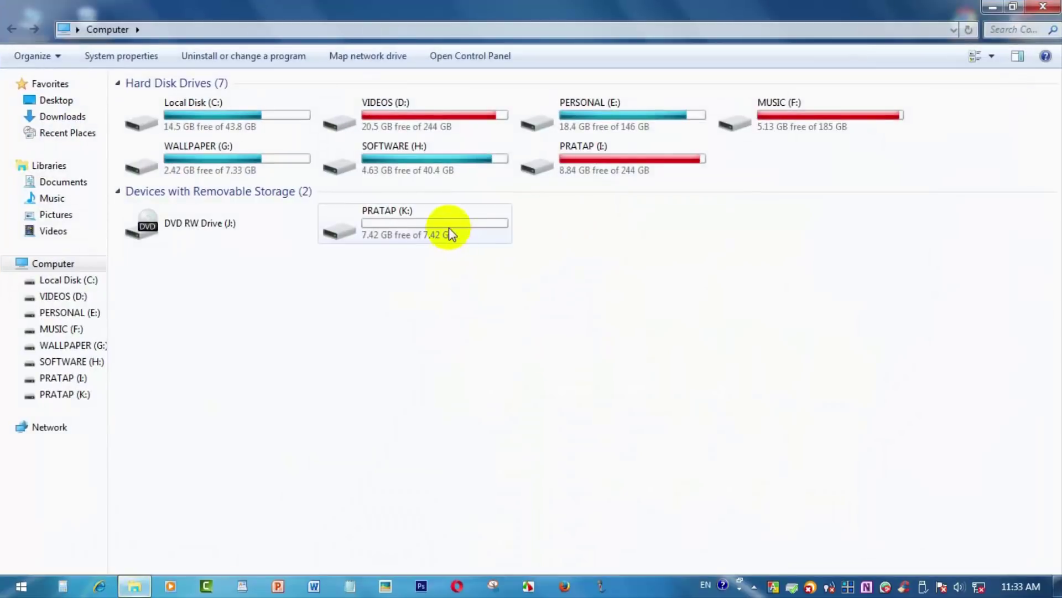
double_click(448, 230)
right_click(344, 167)
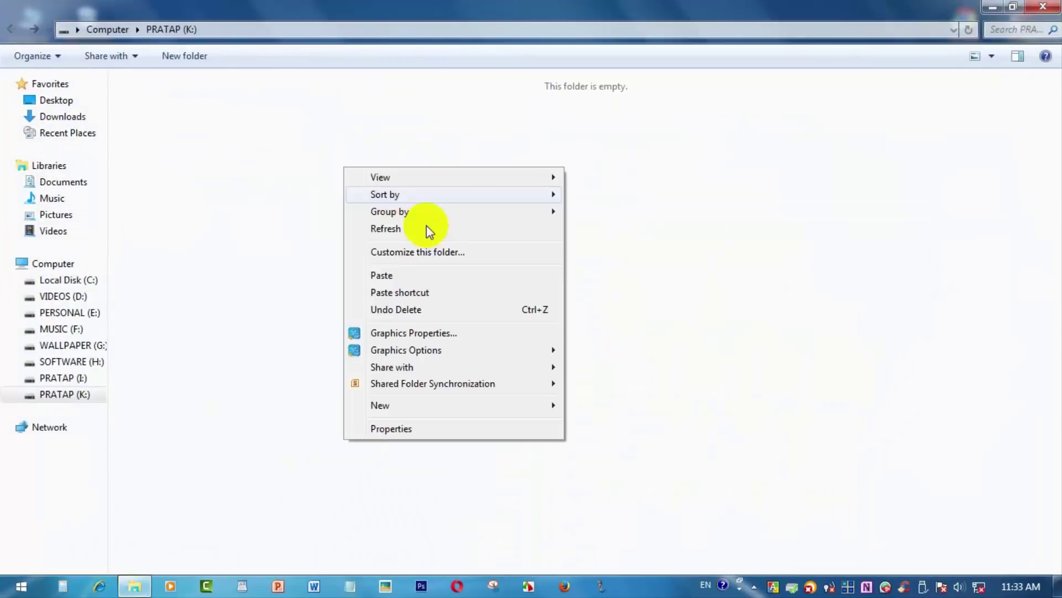
click(390, 273)
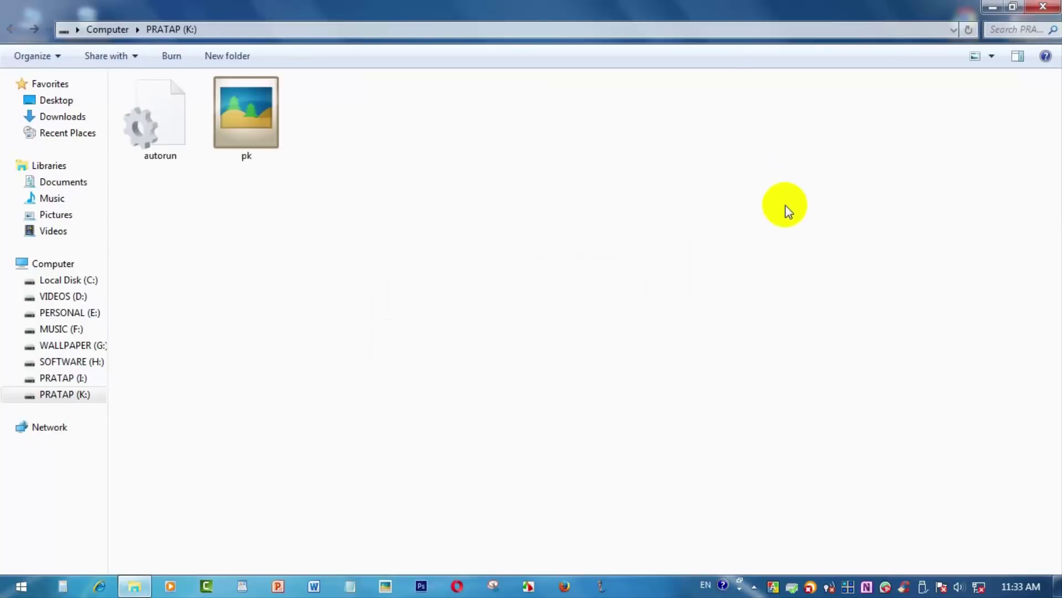
right_click(777, 173)
click(797, 234)
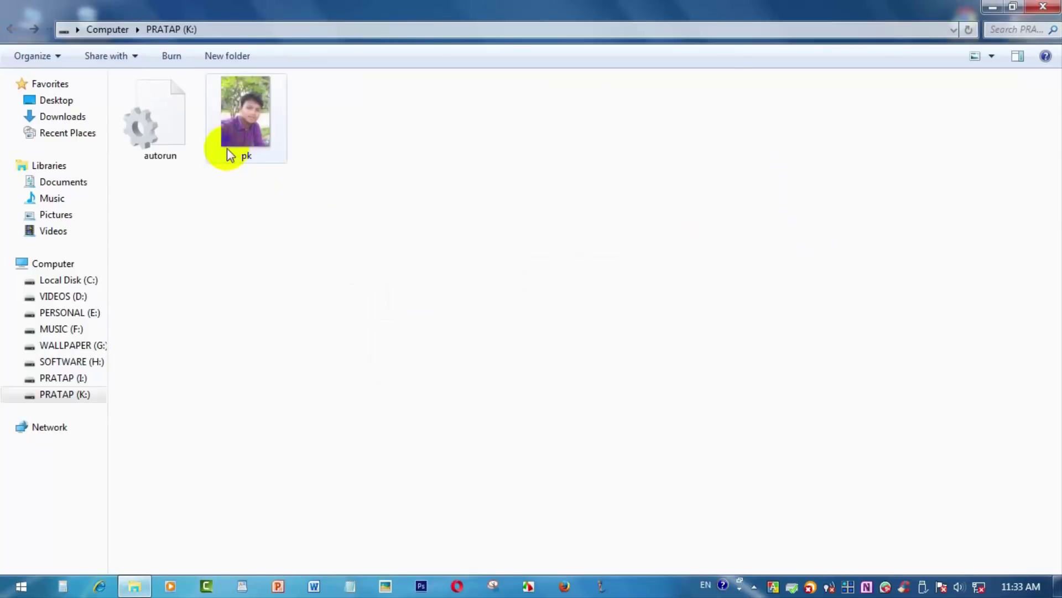
Check the icon of drive K: in the drive list, recheck its contents and close the window.
click(12, 29)
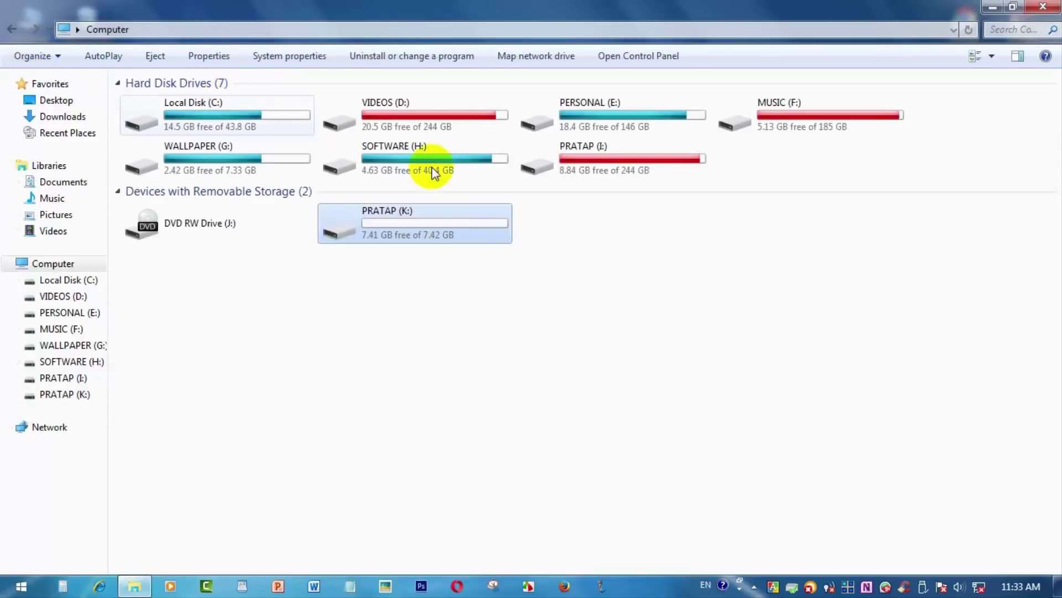
double_click(437, 233)
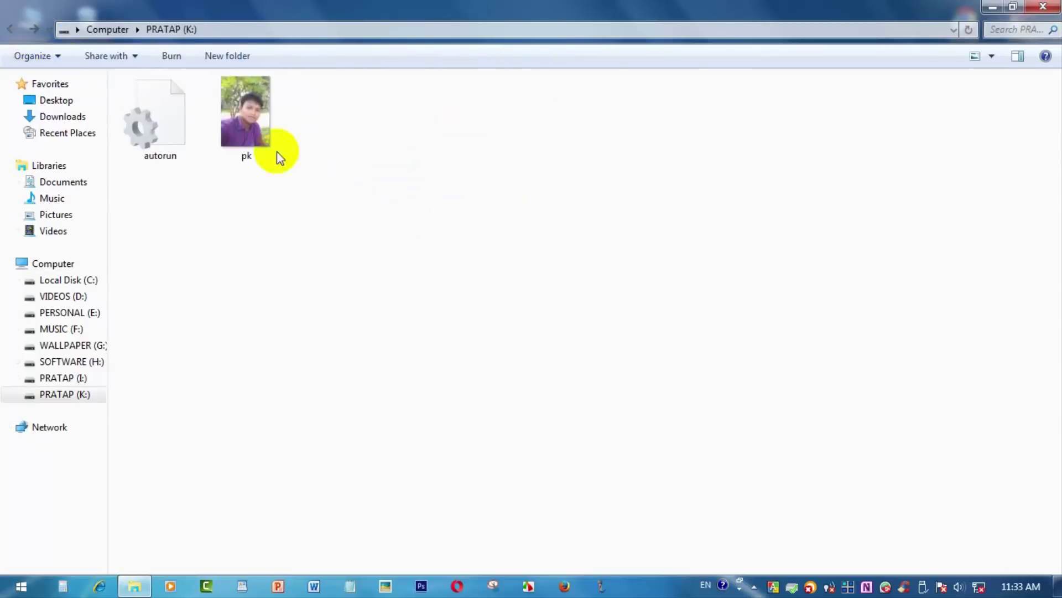
right_click(382, 108)
click(439, 167)
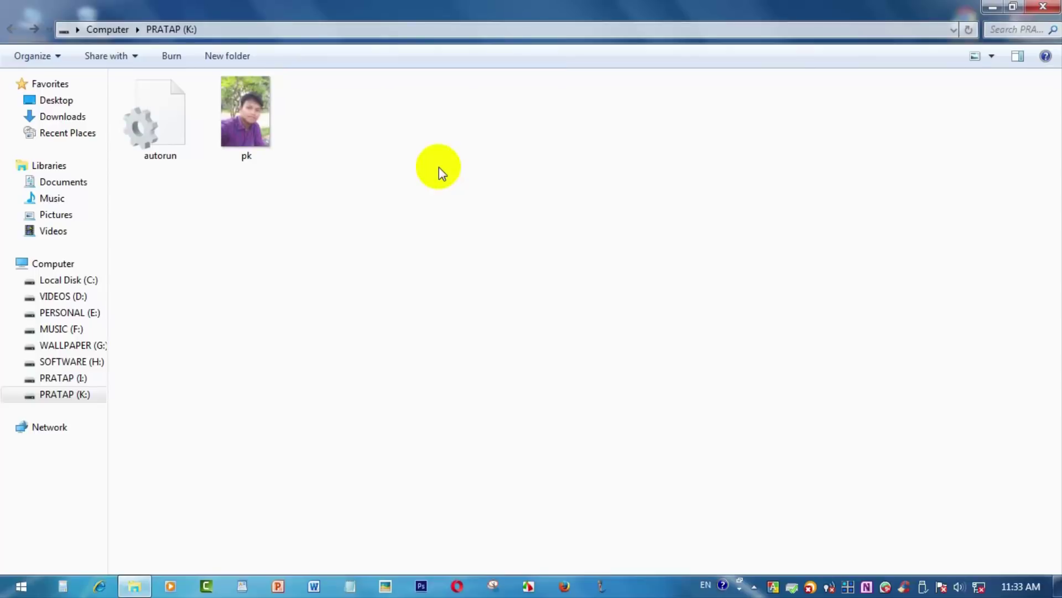
click(1043, 7)
Eject the flash drive and refresh the desktop.
click(925, 585)
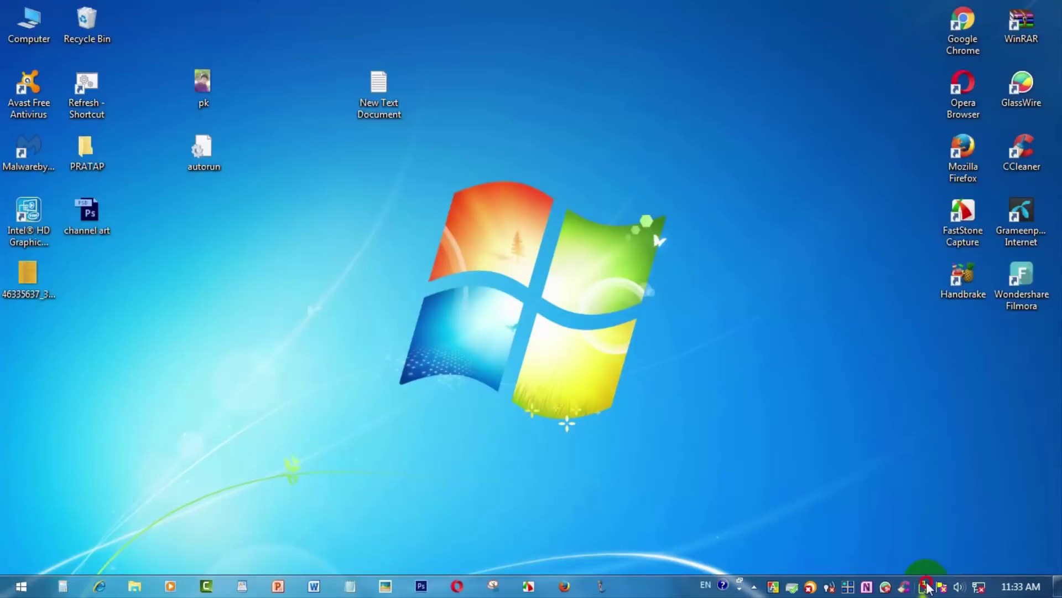
click(910, 556)
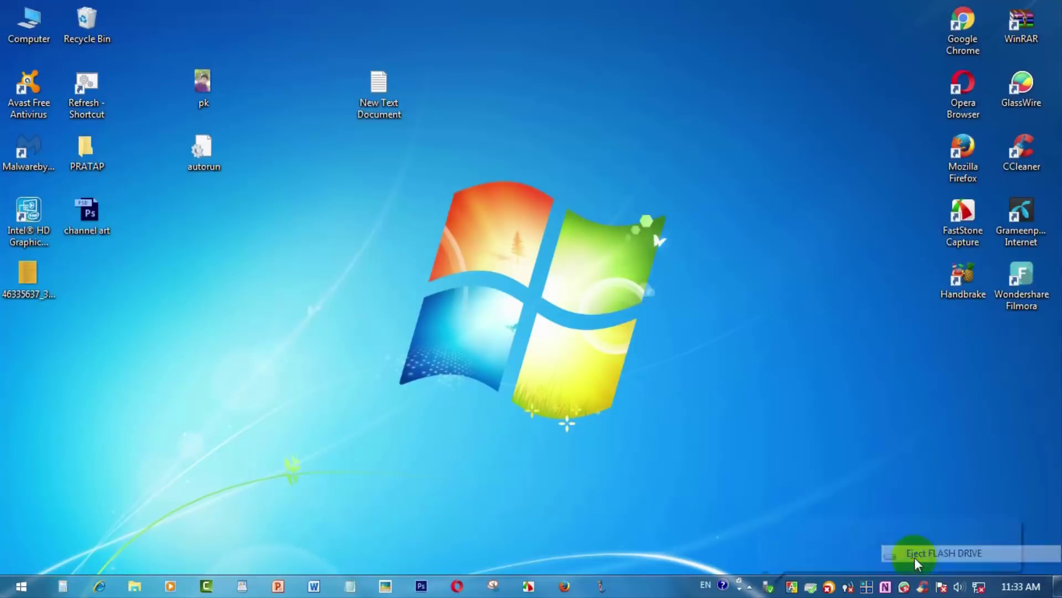
click(1006, 529)
right_click(571, 134)
click(613, 173)
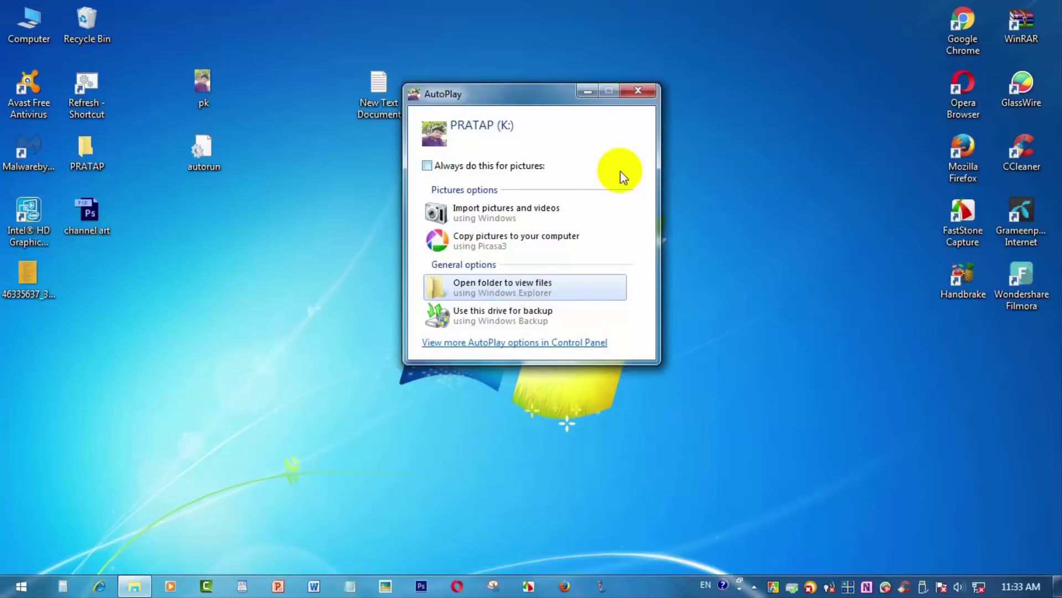
Dismiss the AutoPlay window of the reconnected drive and inspect the icon of drive K: in Computer.
click(642, 89)
click(20, 23)
double_click(19, 23)
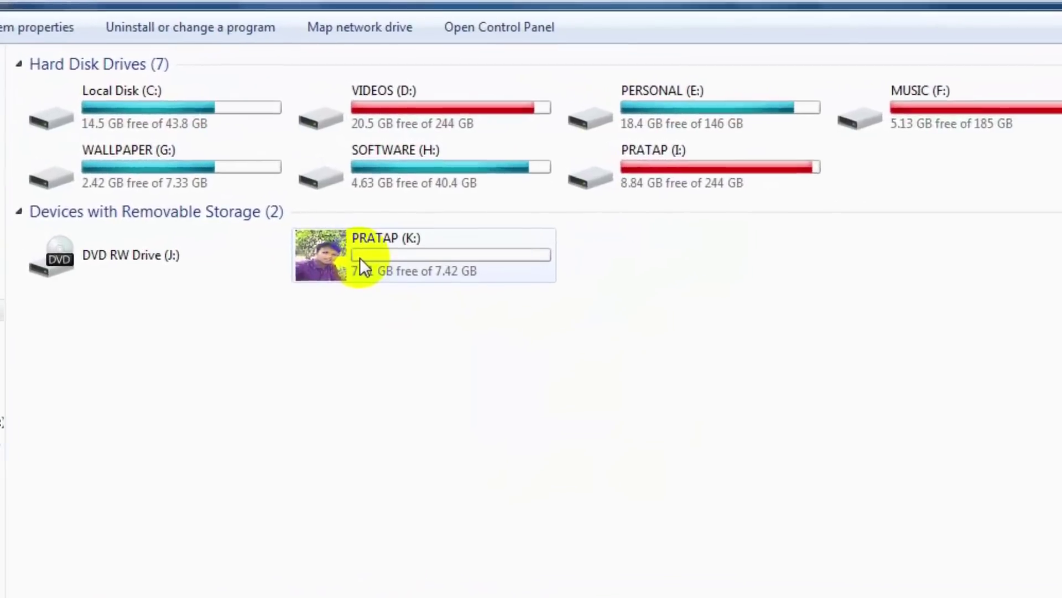
mouse_move(366, 245)
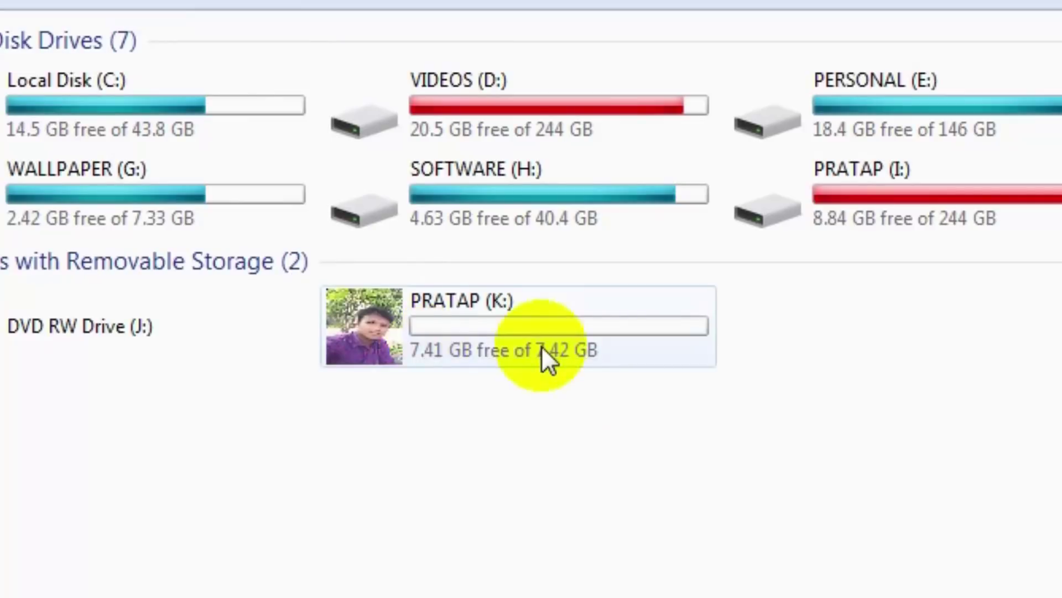
Review the files on drive K: and compare them with the drive's icon in Computer, refreshing the folder view.
double_click(541, 350)
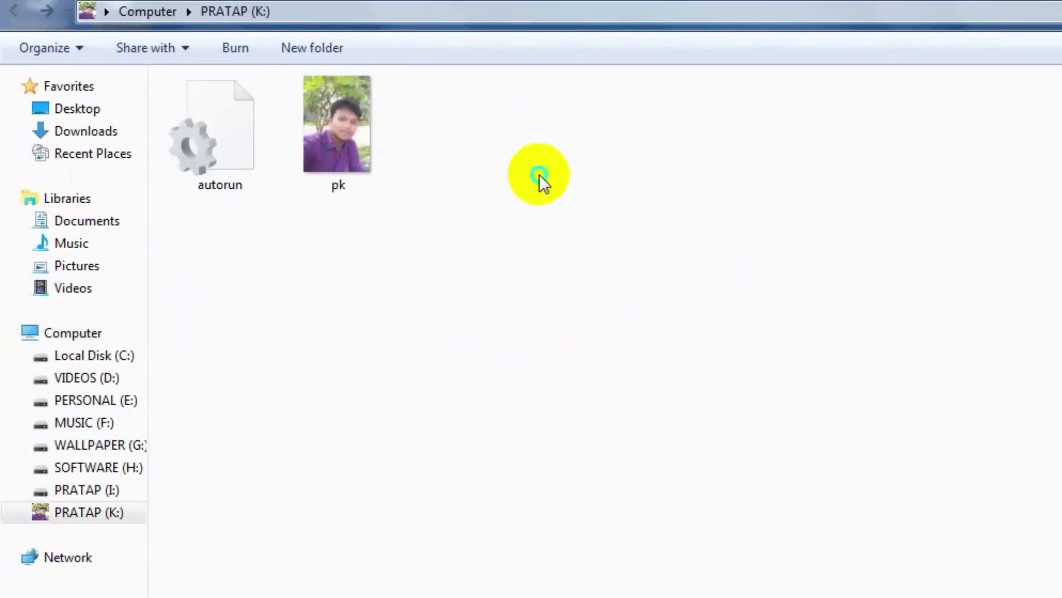
right_click(538, 175)
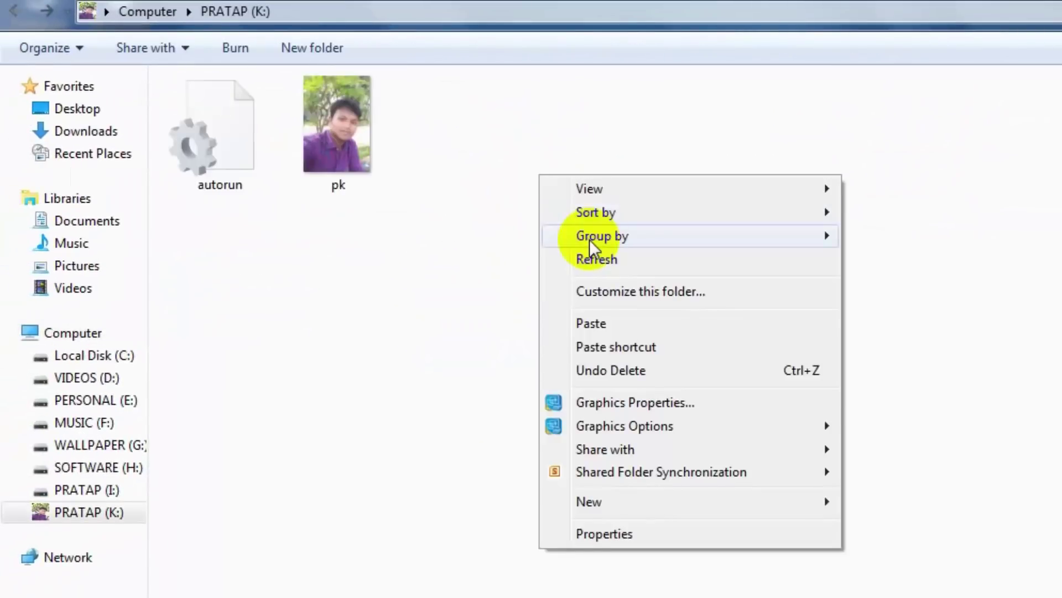
click(591, 257)
drag(474, 159, 243, 132)
right_click(499, 125)
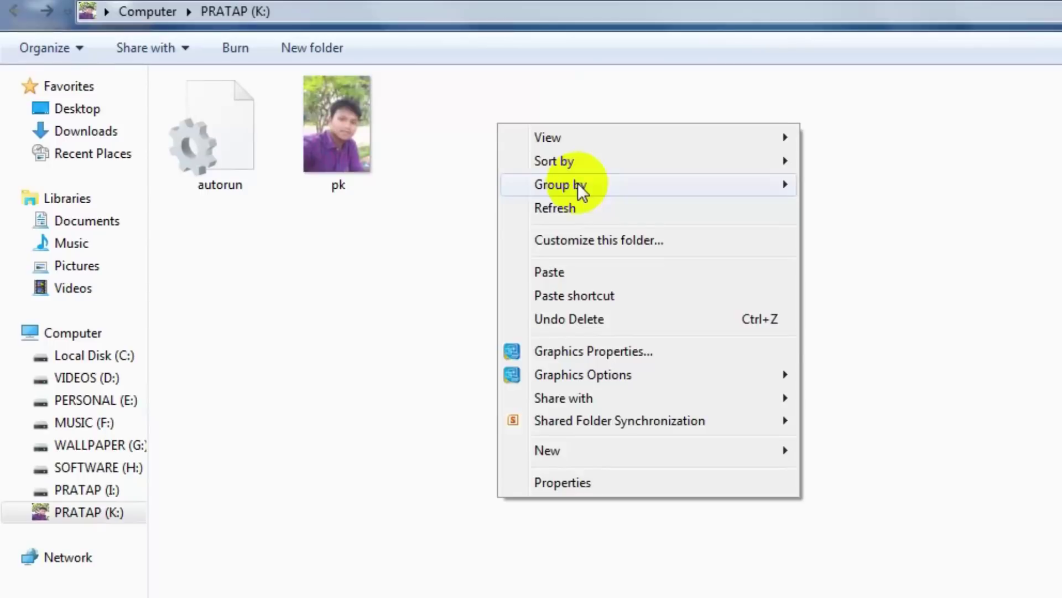
click(568, 205)
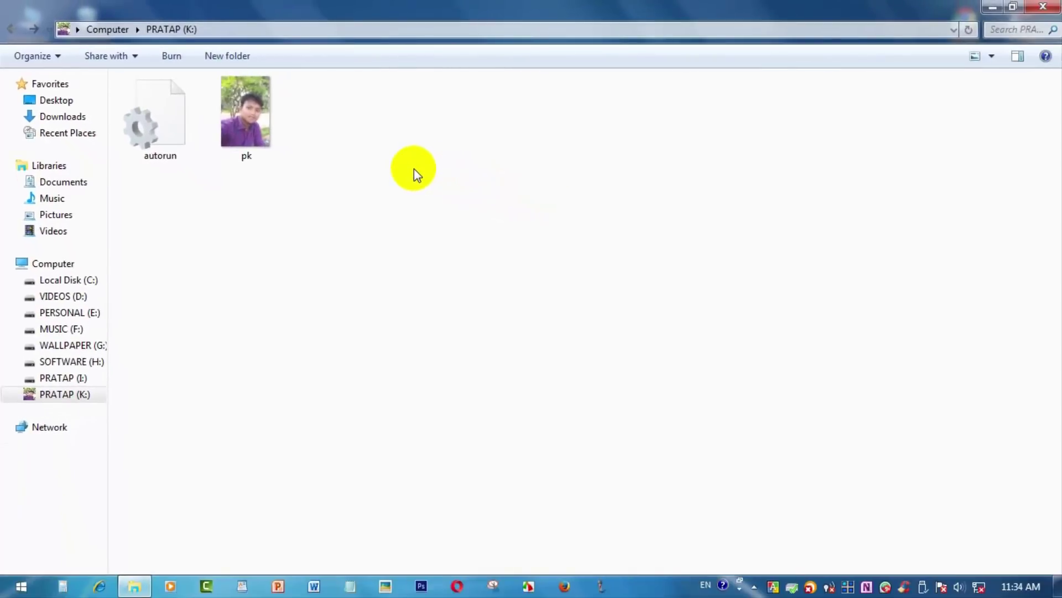
click(11, 28)
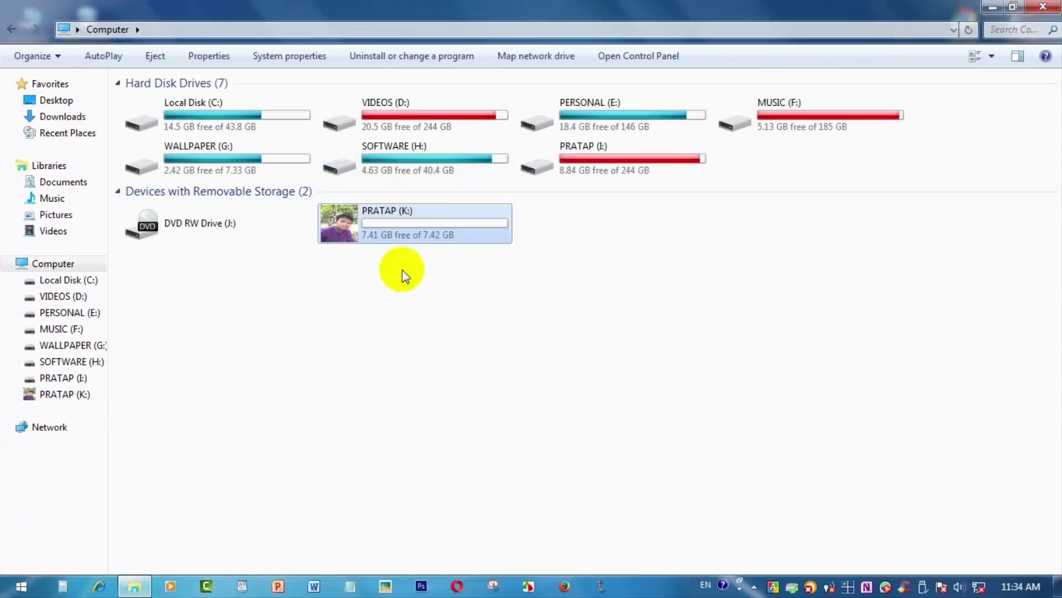
double_click(346, 227)
right_click(382, 147)
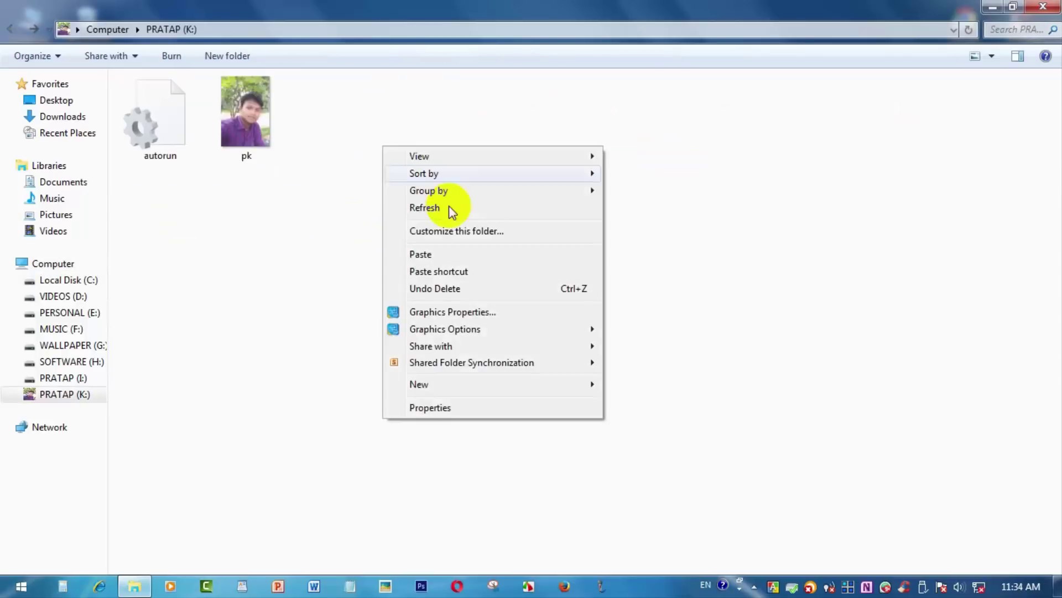
click(451, 210)
Turn on the Hidden attribute for the autorun and pk files on drive K:.
drag(358, 122, 158, 104)
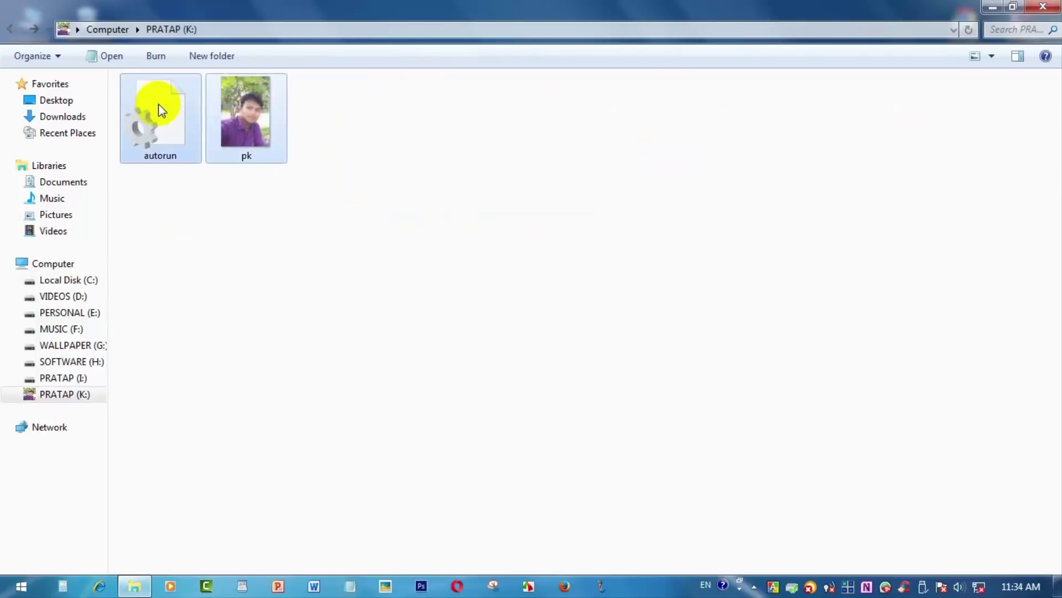
right_click(159, 104)
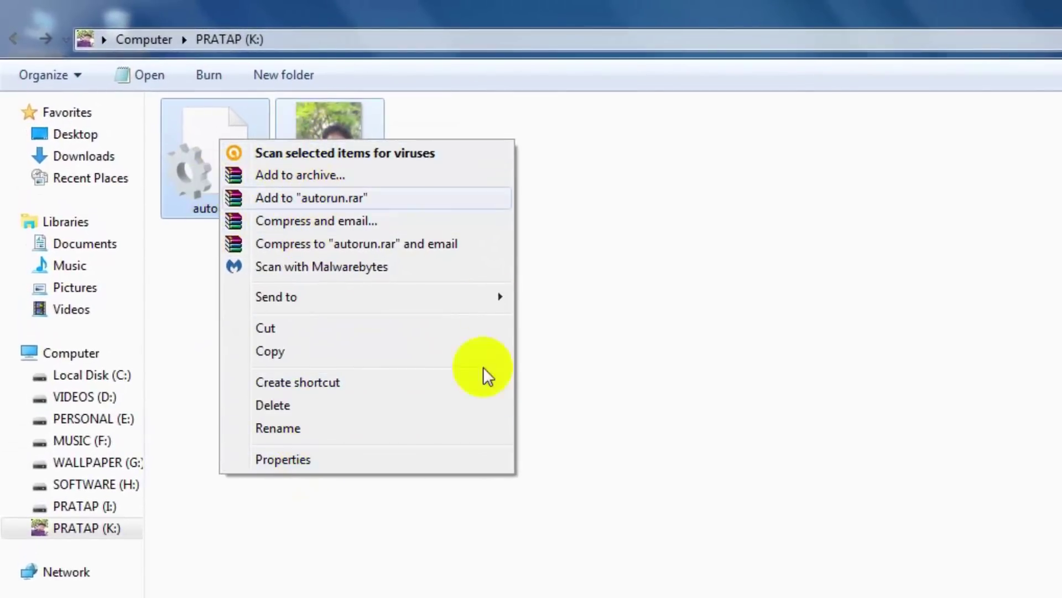
click(311, 463)
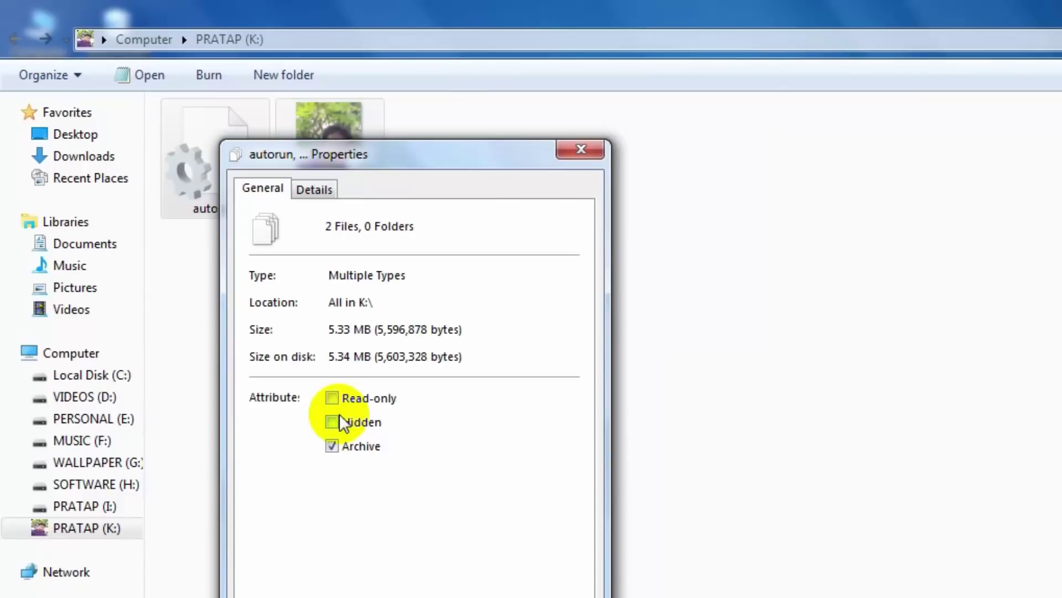
click(339, 420)
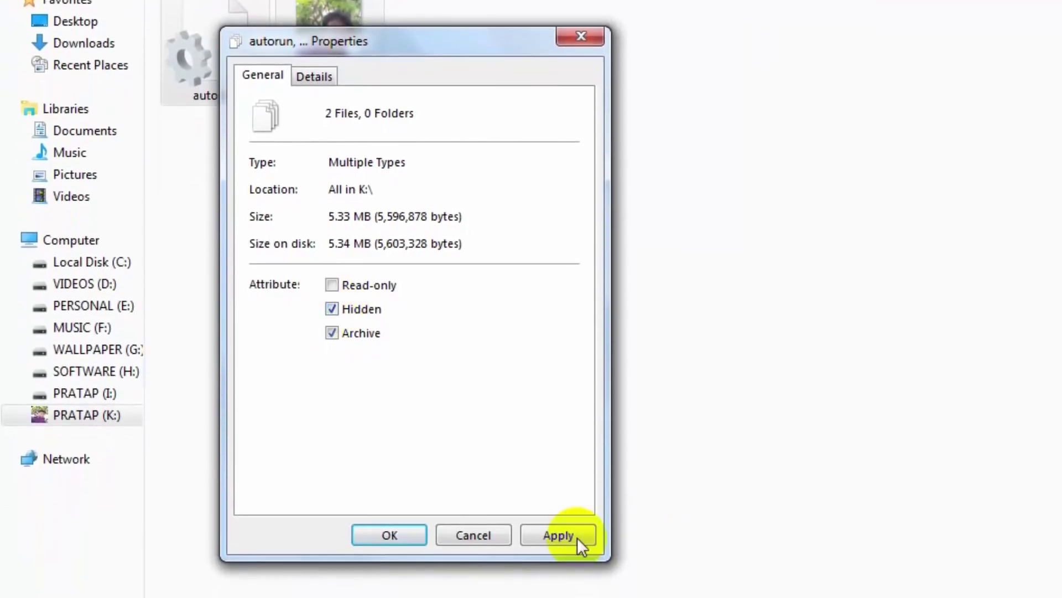
click(556, 537)
click(389, 535)
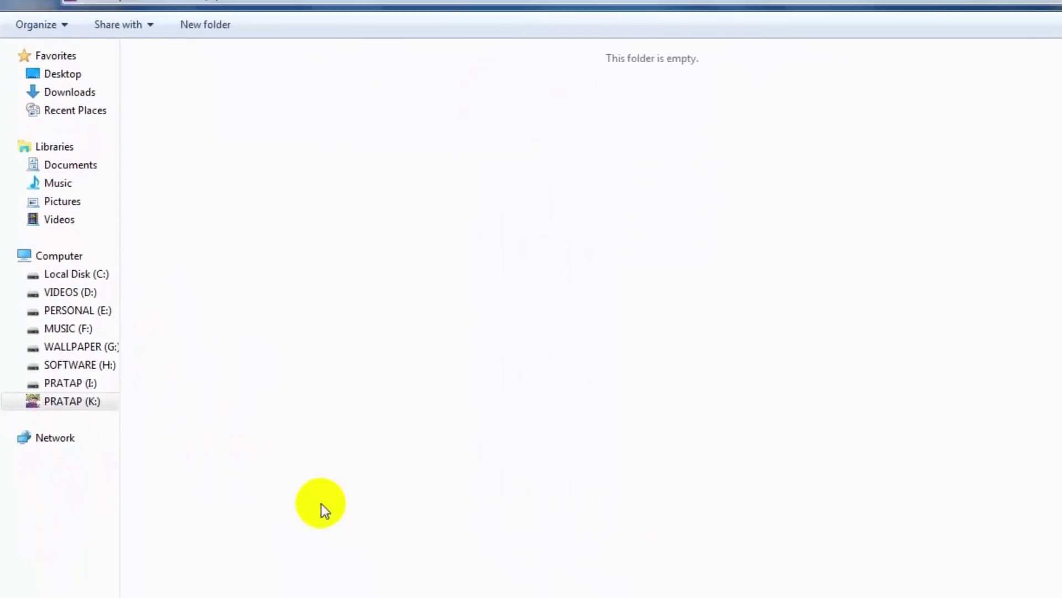
Refresh the folder of drive K:, recheck the drive's icon in Computer and close the window.
right_click(547, 213)
click(603, 284)
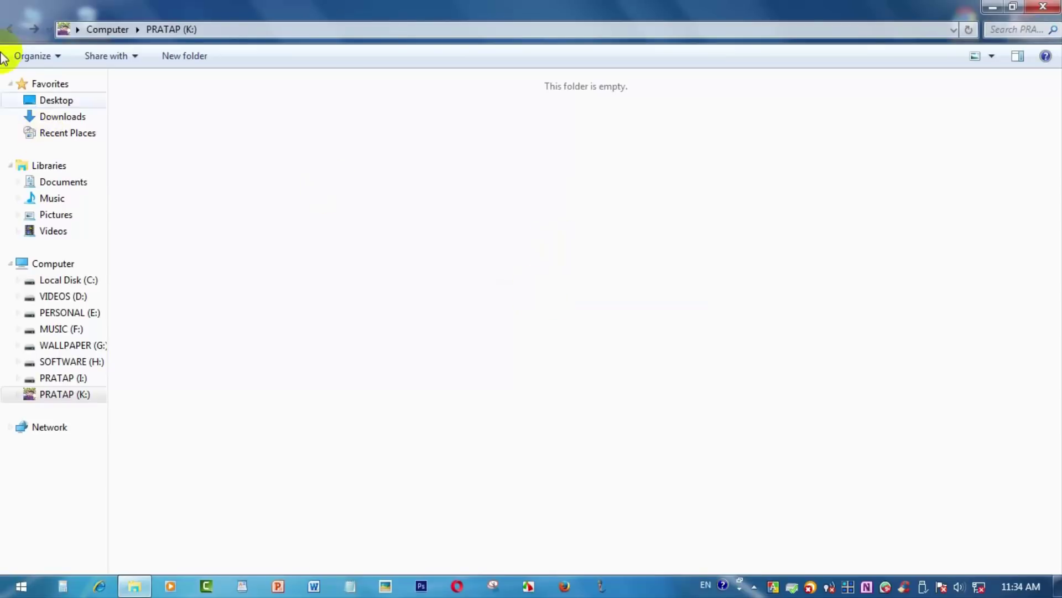
click(12, 29)
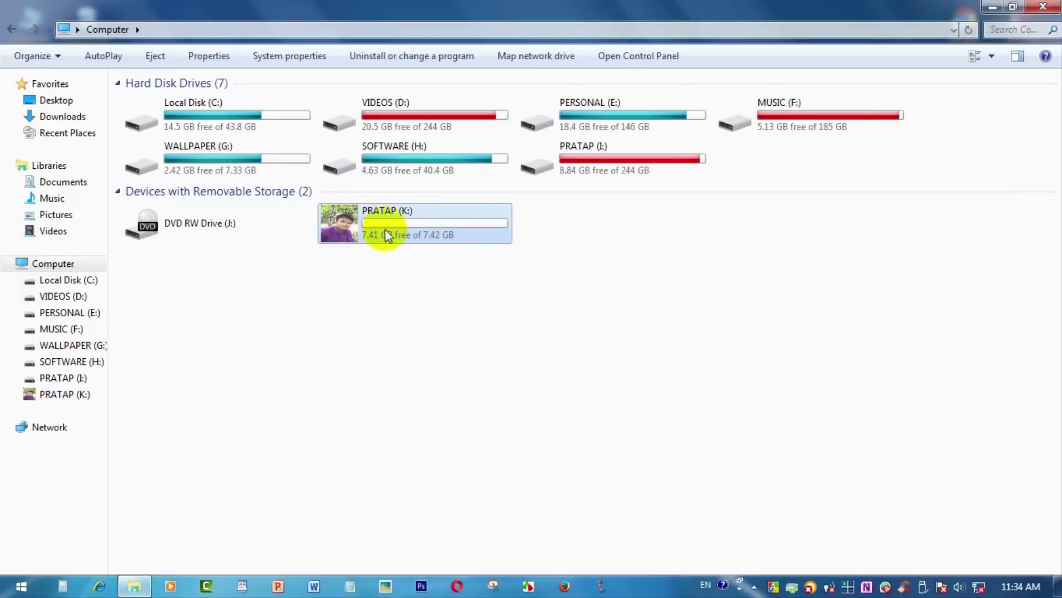
right_click(584, 235)
click(621, 294)
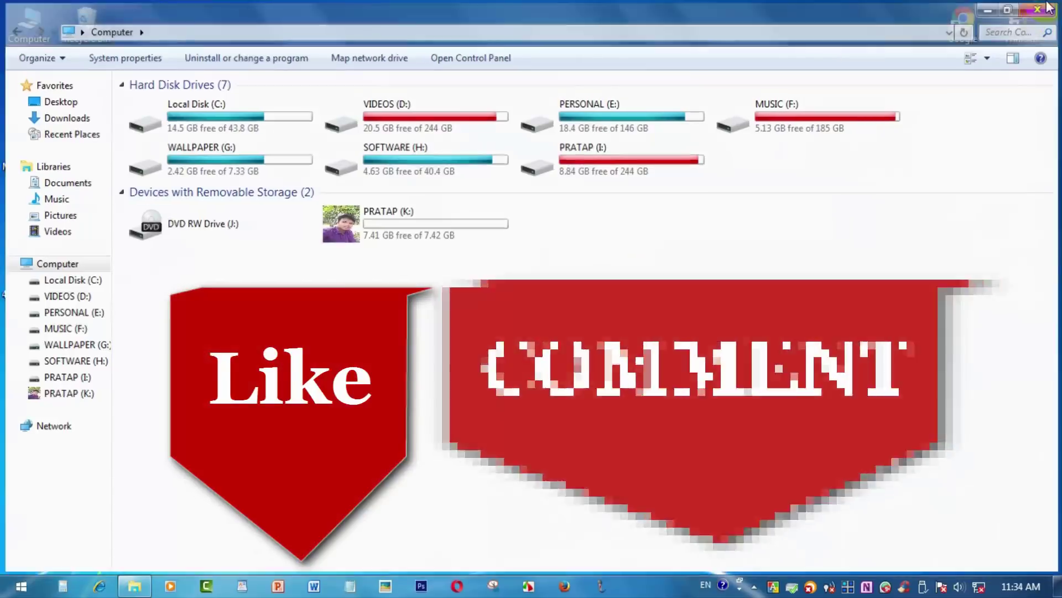
click(1043, 7)
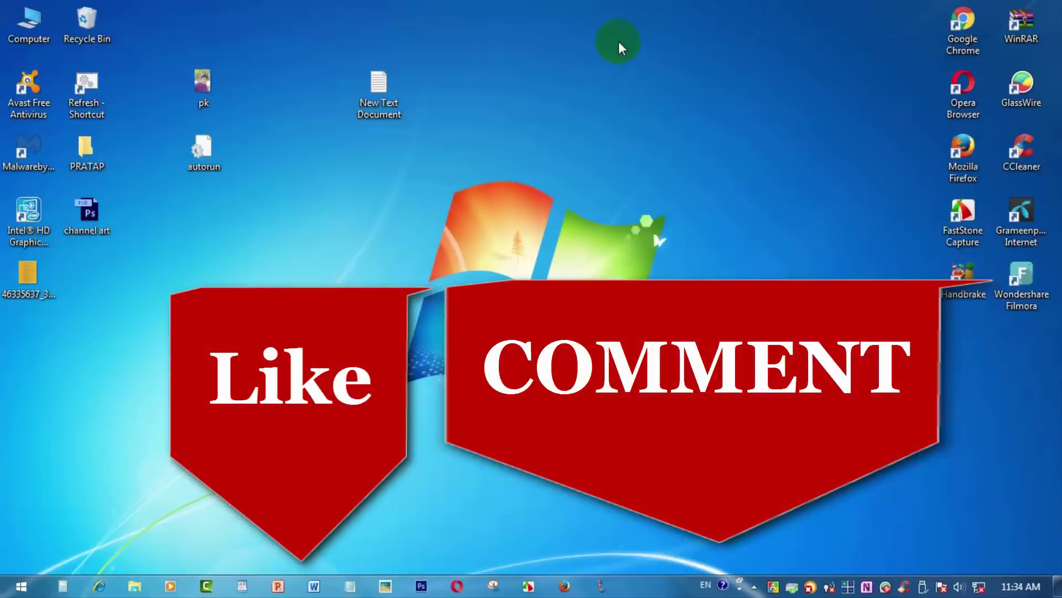